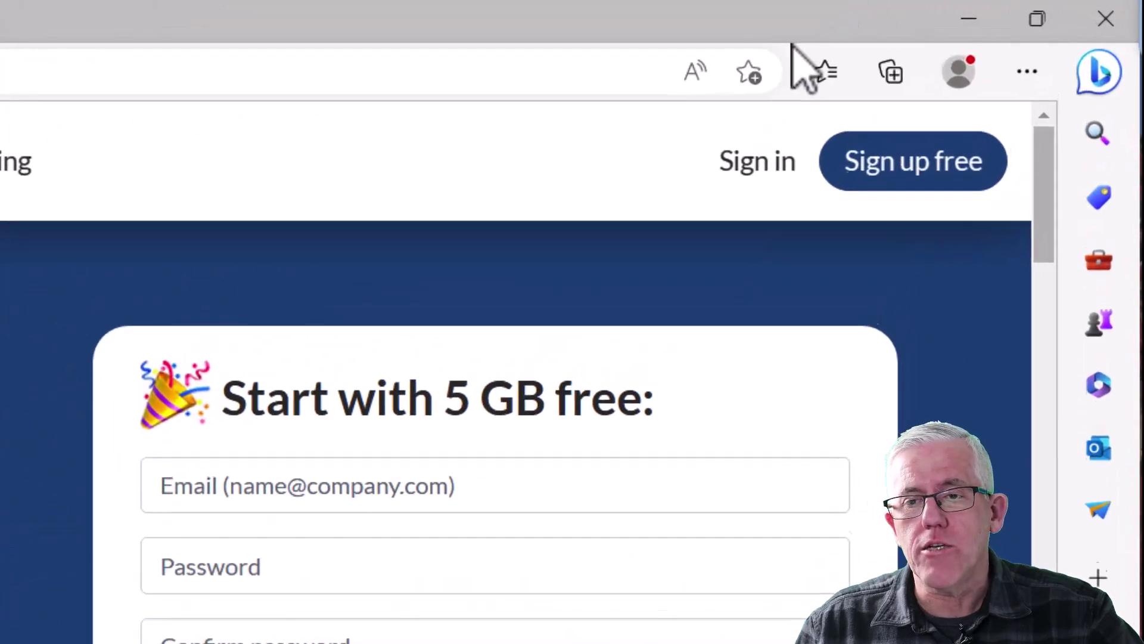
Sign in to the Sync.com account to reach the Control Panel.
click(730, 162)
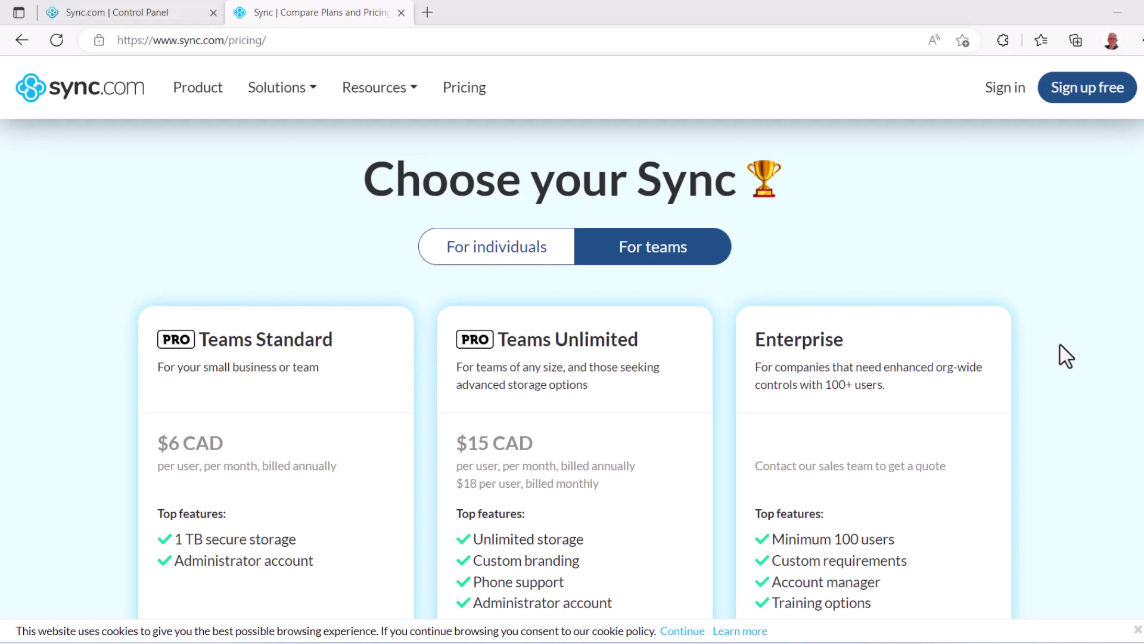
Scroll the Compare plans table down to the Support section and back up slightly.
scroll(1060, 344, down, 10)
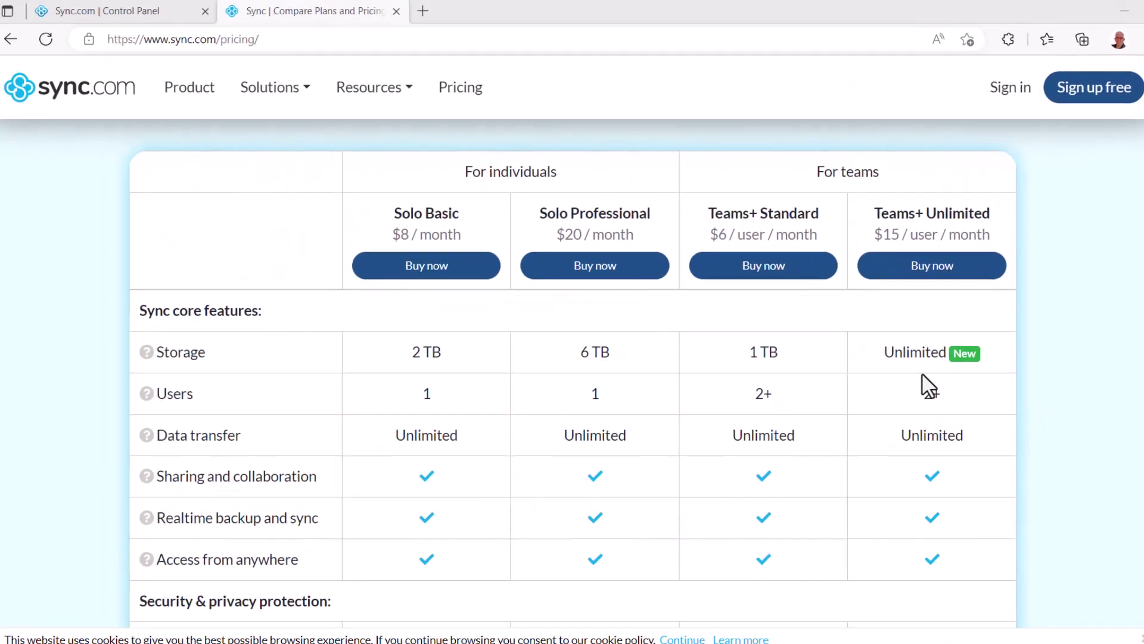
scroll(1060, 434, down, 1)
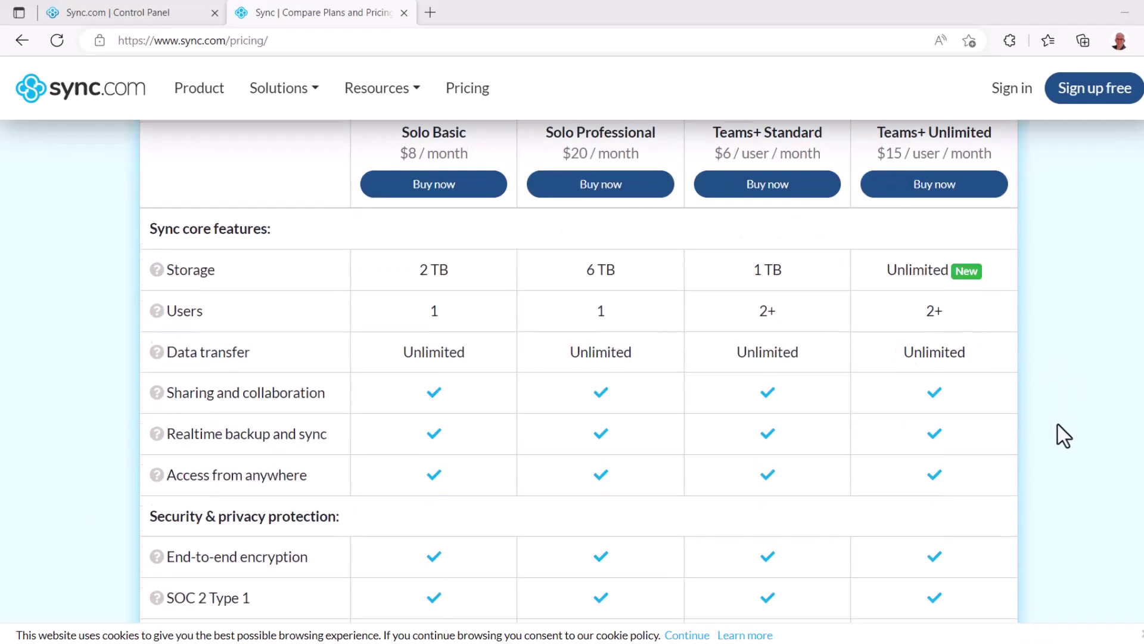
scroll(340, 449, down, 2)
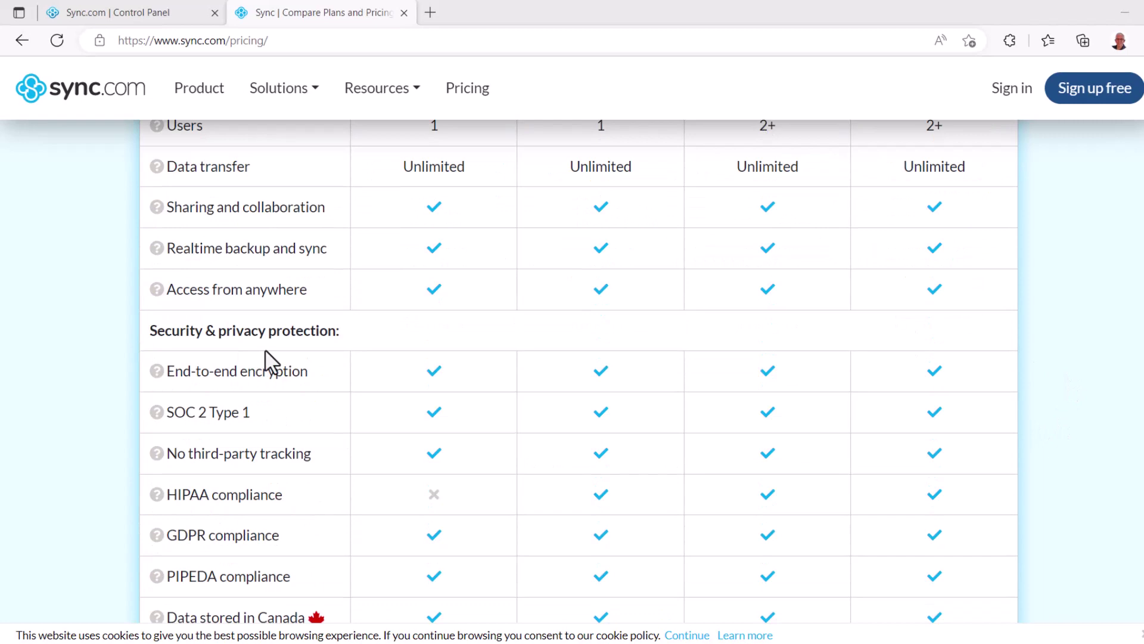
scroll(391, 376, down, 3)
scroll(358, 381, down, 2)
scroll(440, 312, down, 4)
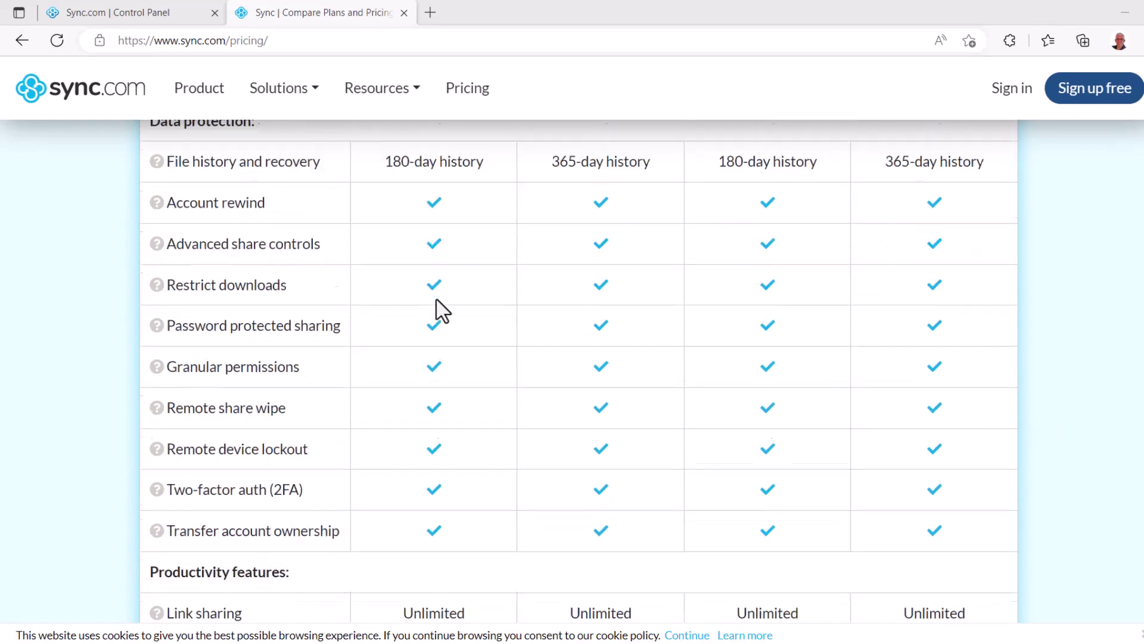
scroll(393, 338, down, 7)
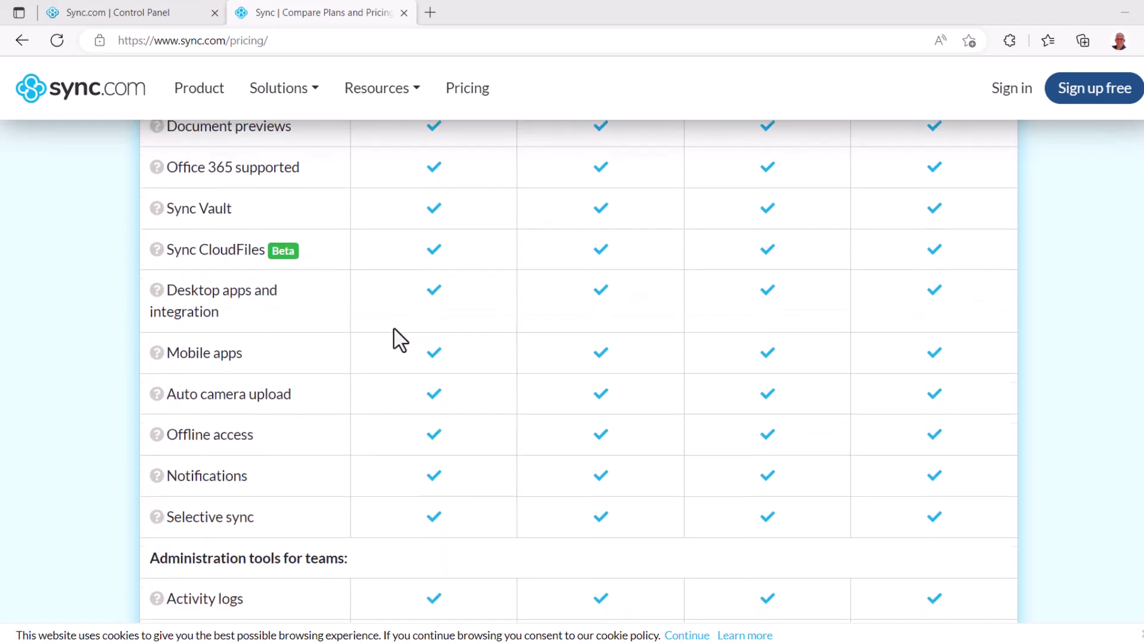
scroll(357, 395, down, 4)
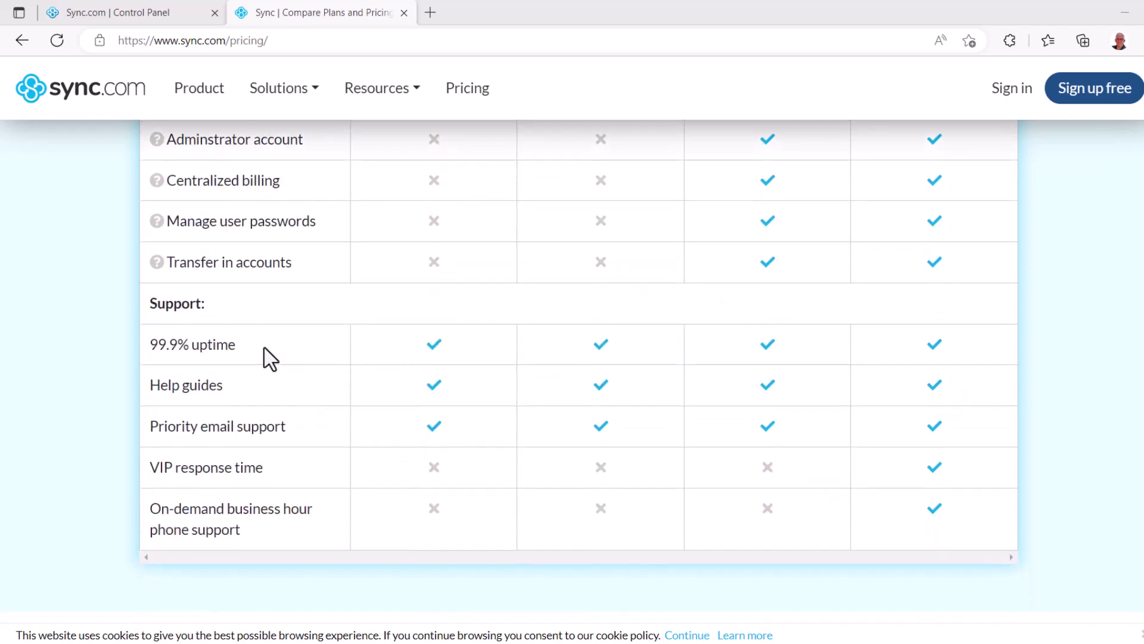
scroll(1082, 425, up, 20)
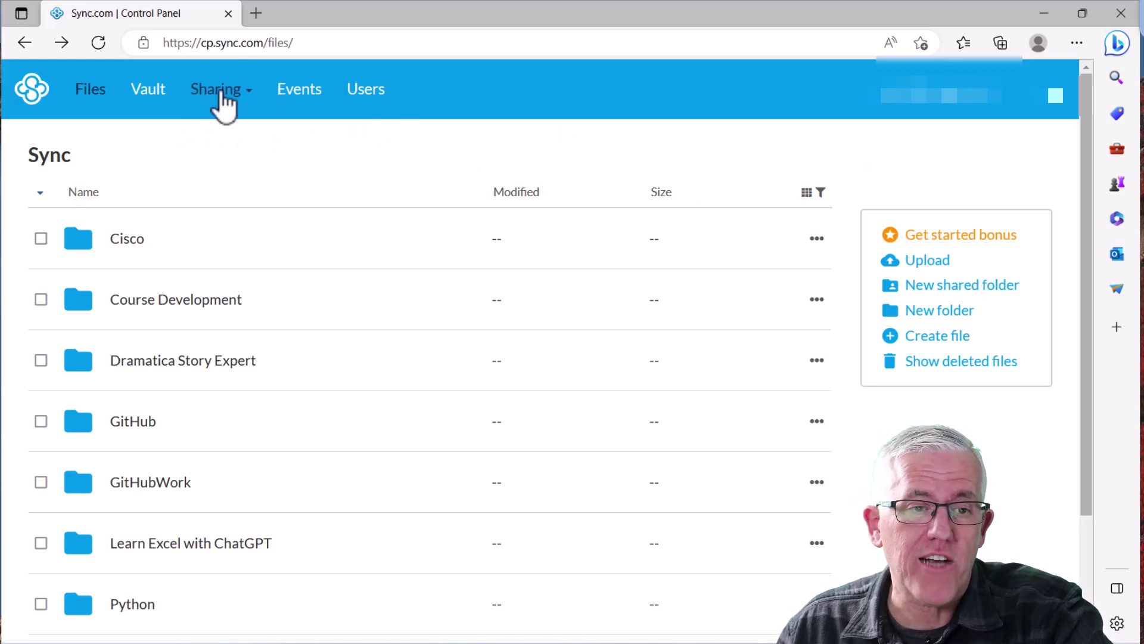
Glance at the Sharing options, then show the account menu with 210.6 GB of 10.2 TB used.
click(222, 102)
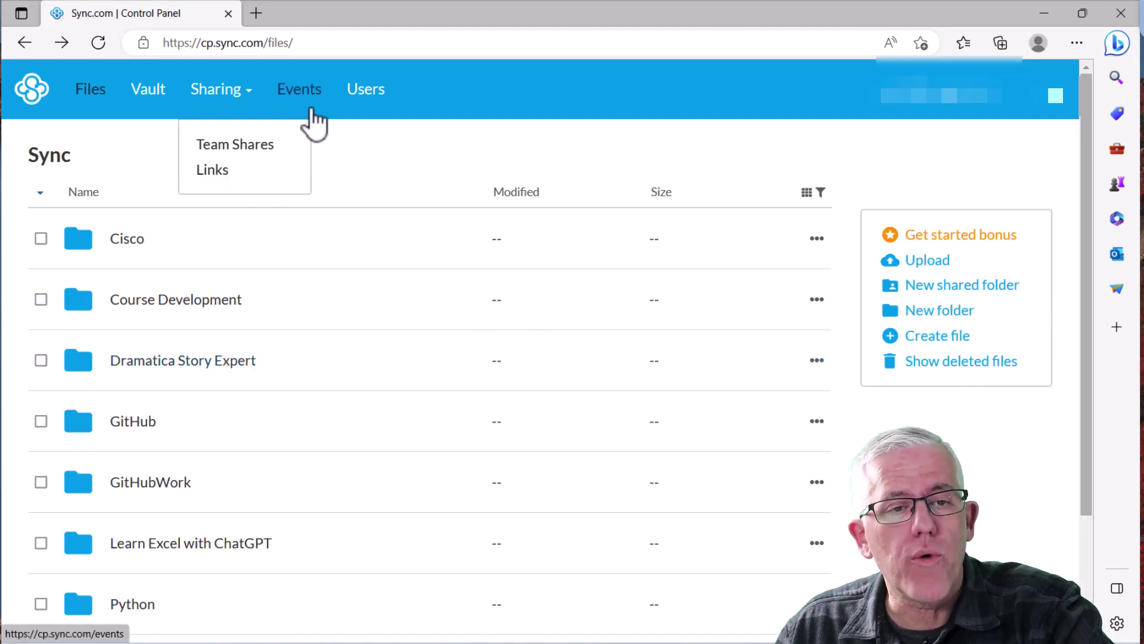
click(375, 188)
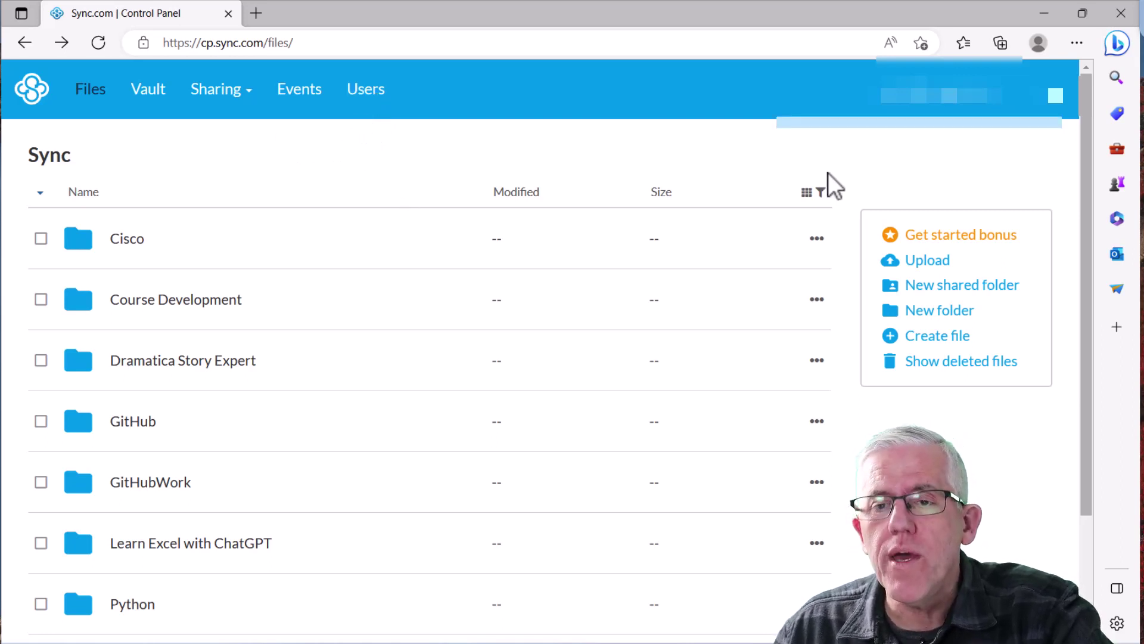
click(977, 98)
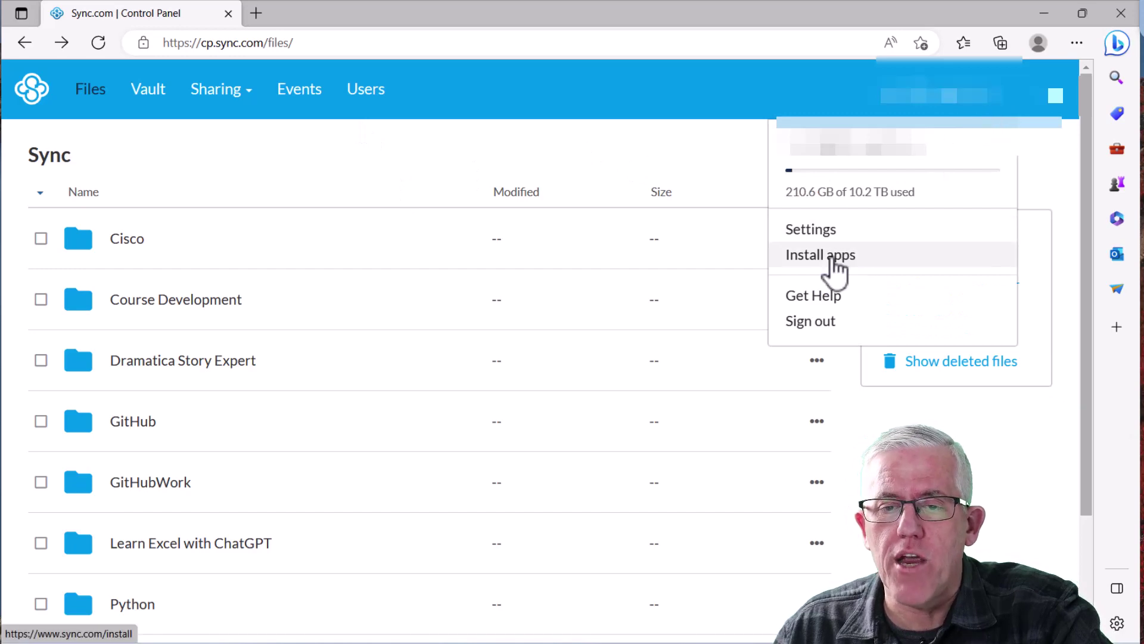
Go to the Install apps page and download the Sync desktop app for Windows.
click(834, 256)
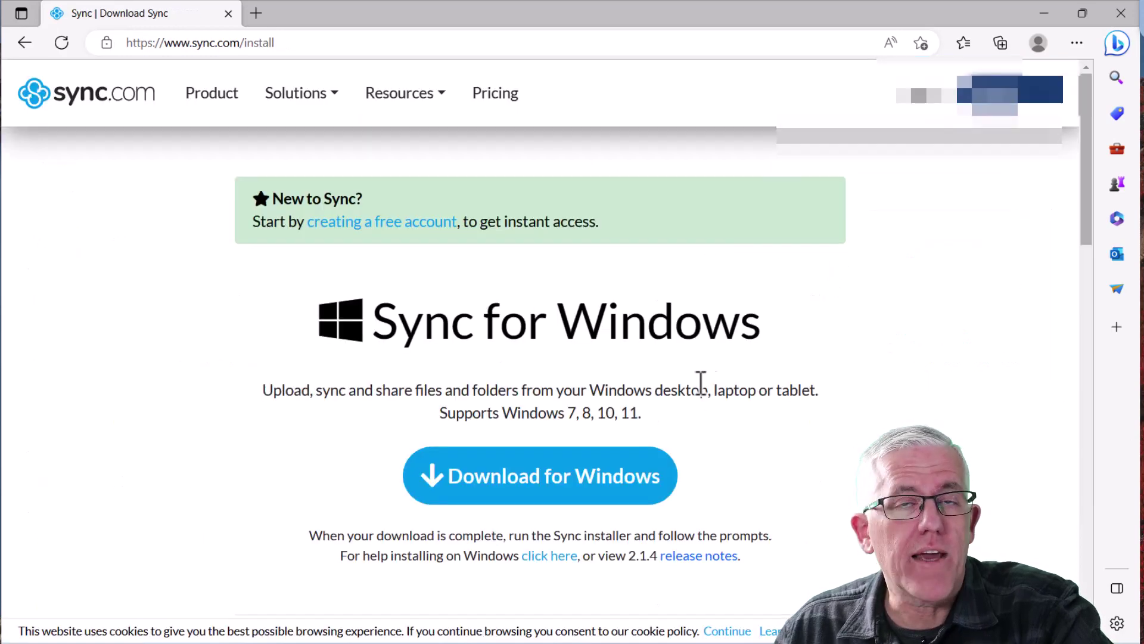
scroll(765, 452, down, 7)
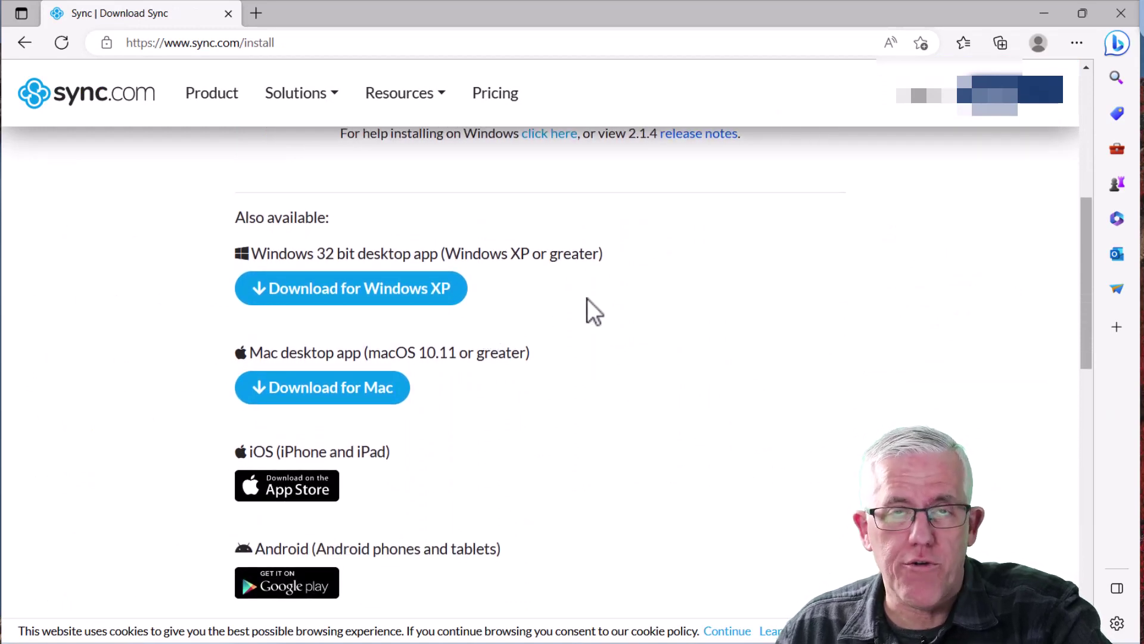
scroll(609, 382, down, 1)
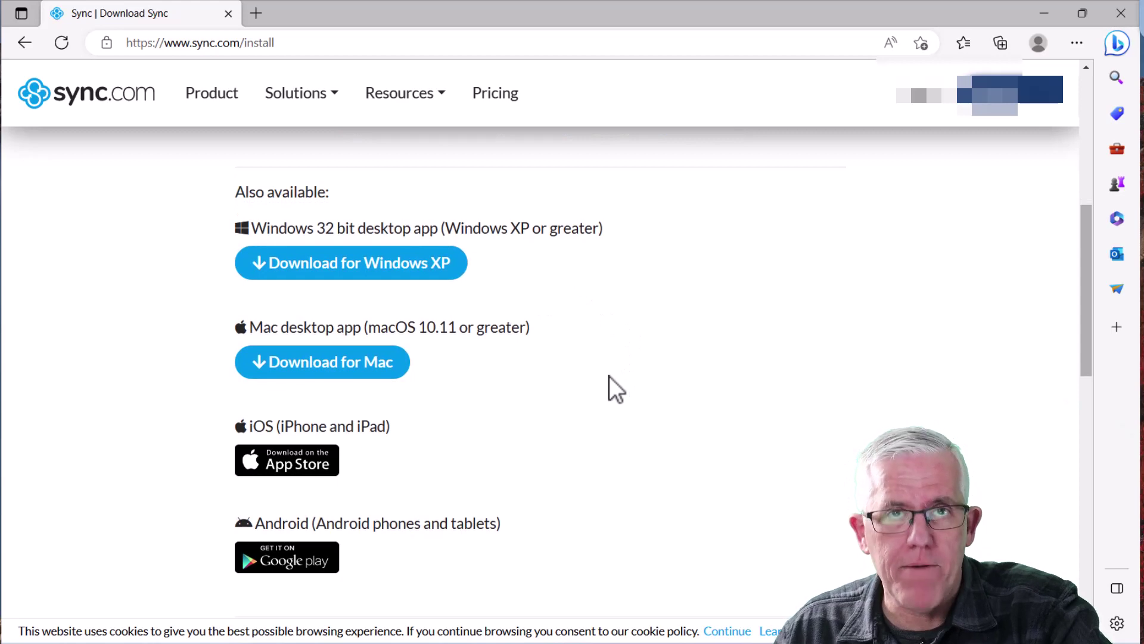
scroll(609, 376, down, 2)
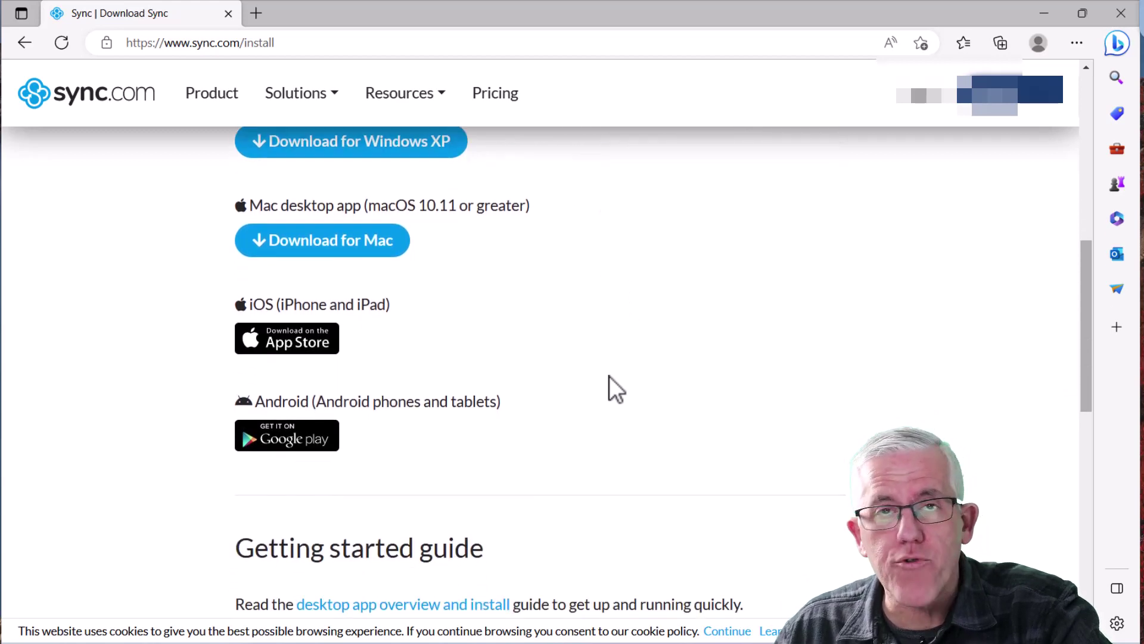
scroll(609, 377, up, 9)
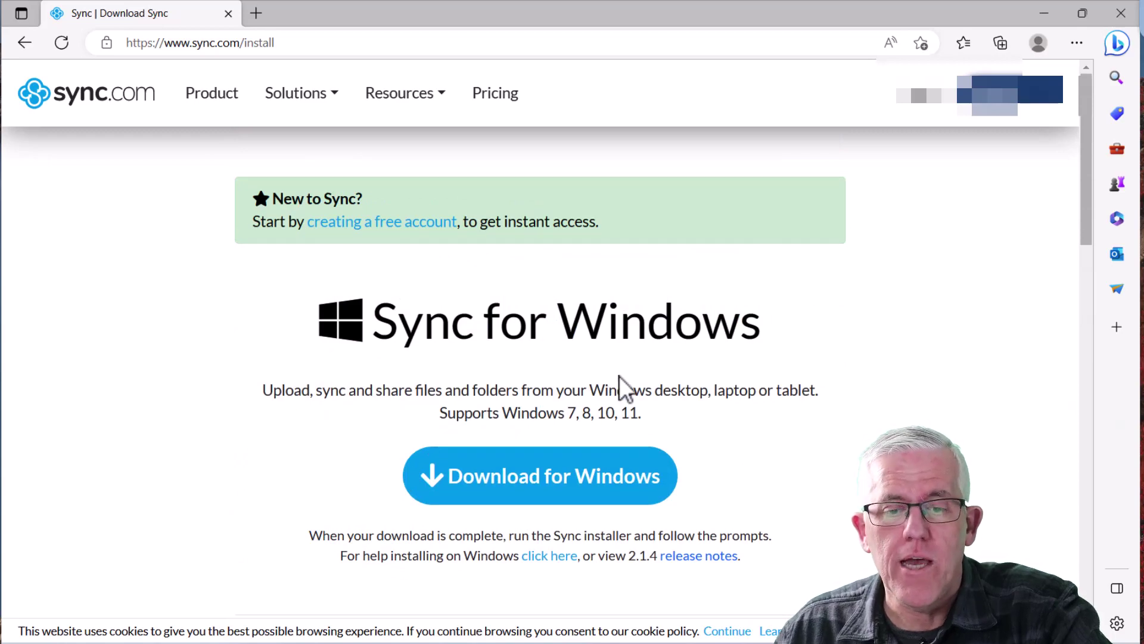
click(621, 485)
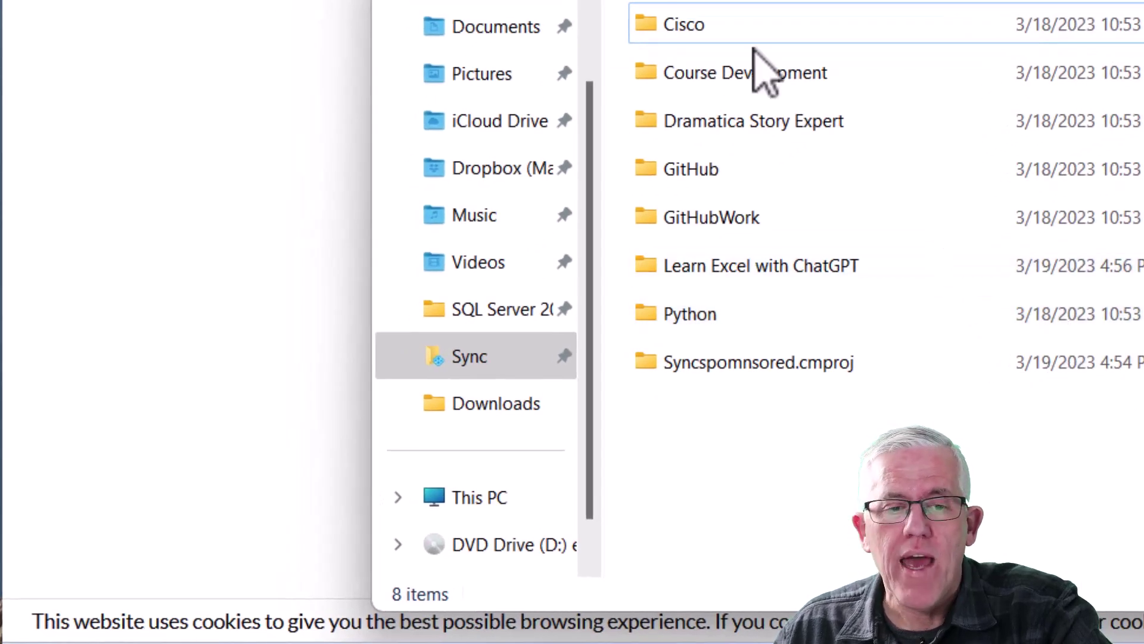
click(484, 374)
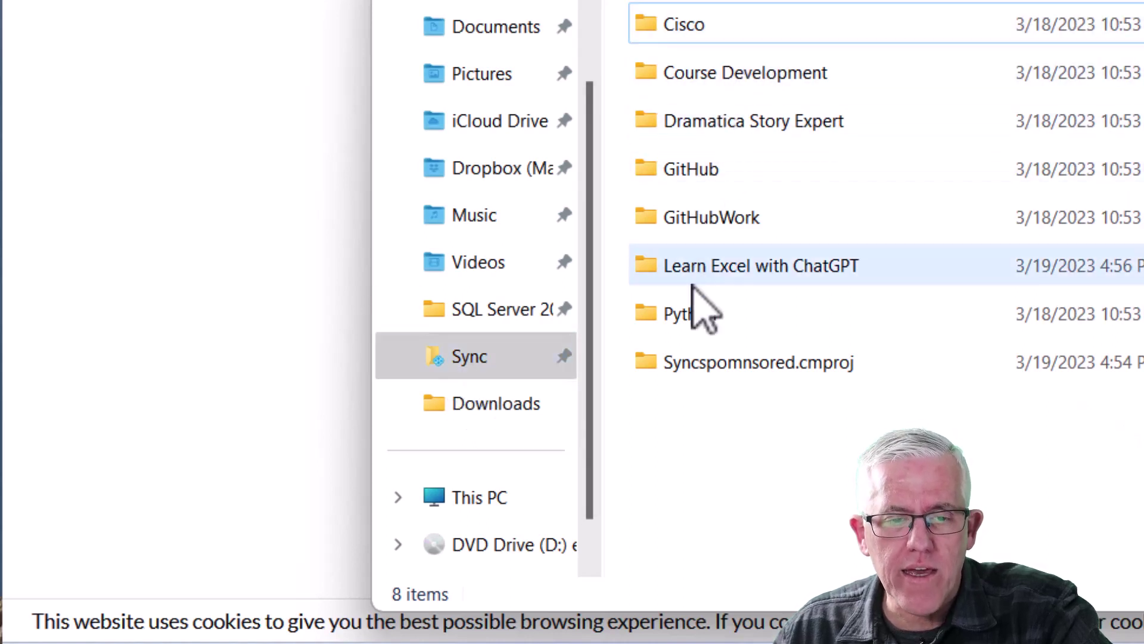
click(806, 21)
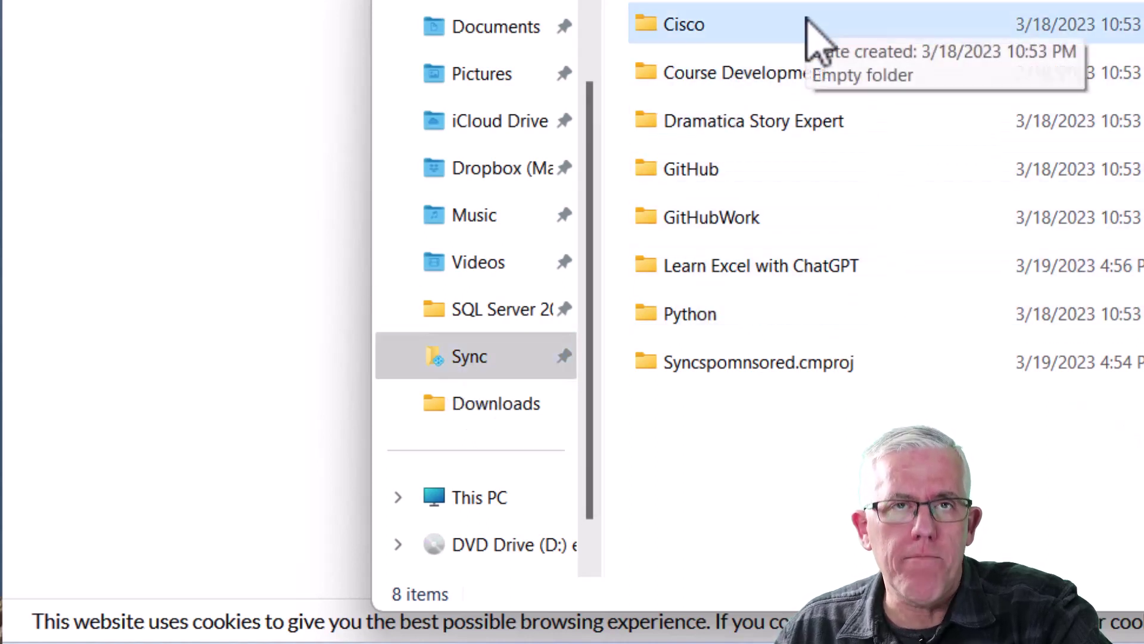
click(179, 91)
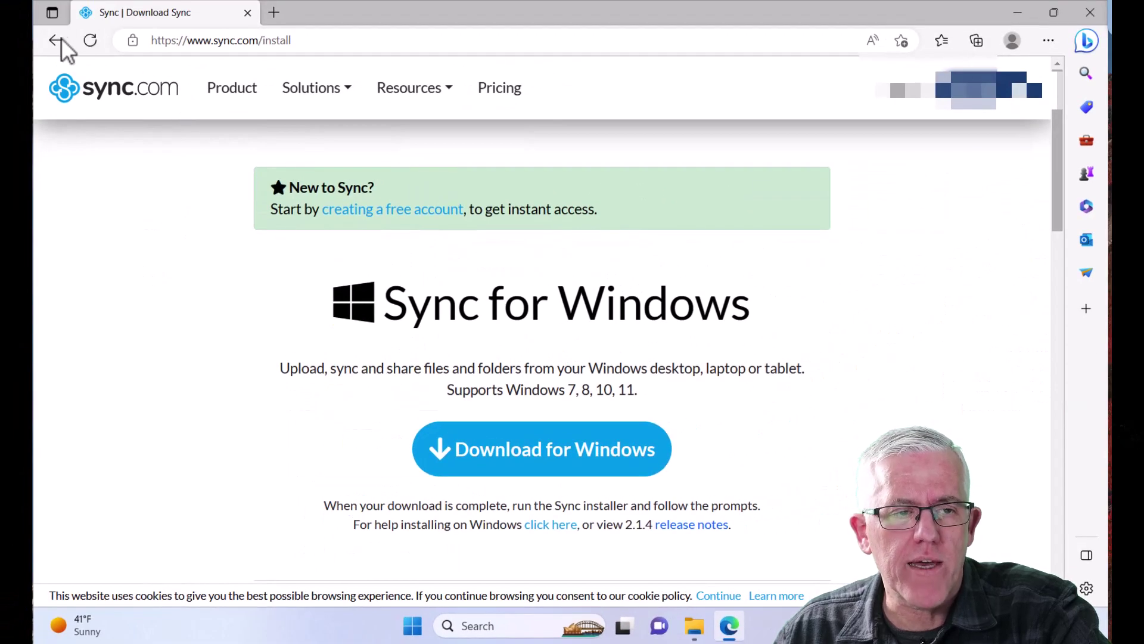
Create a new folder named 'aaaaaaaaa' in the local Sync folder in File Explorer.
click(57, 41)
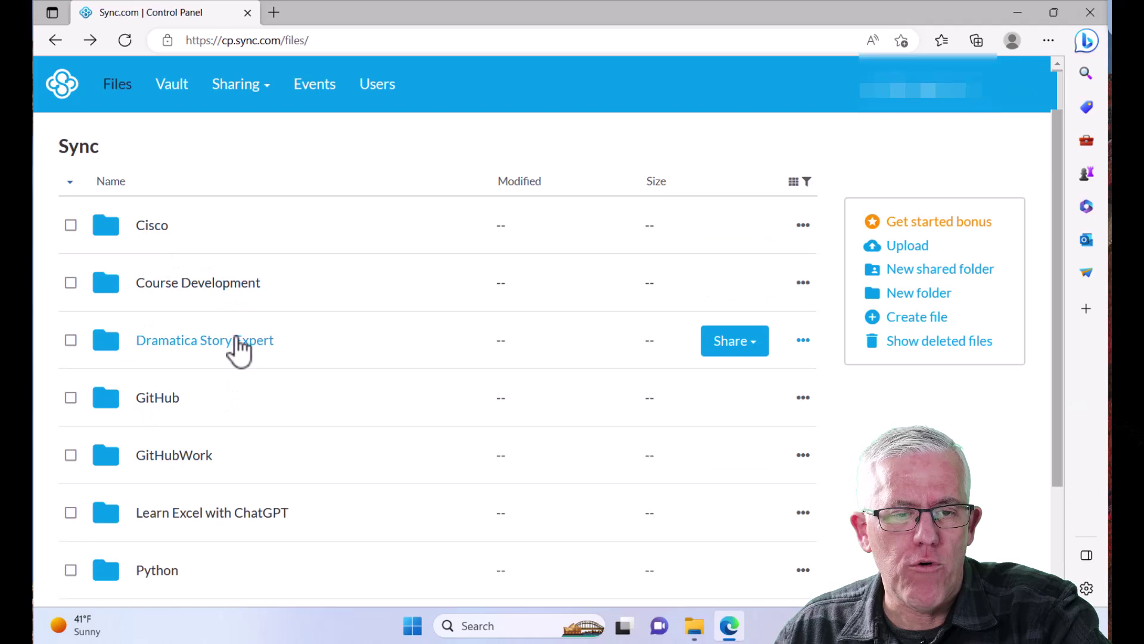
click(697, 623)
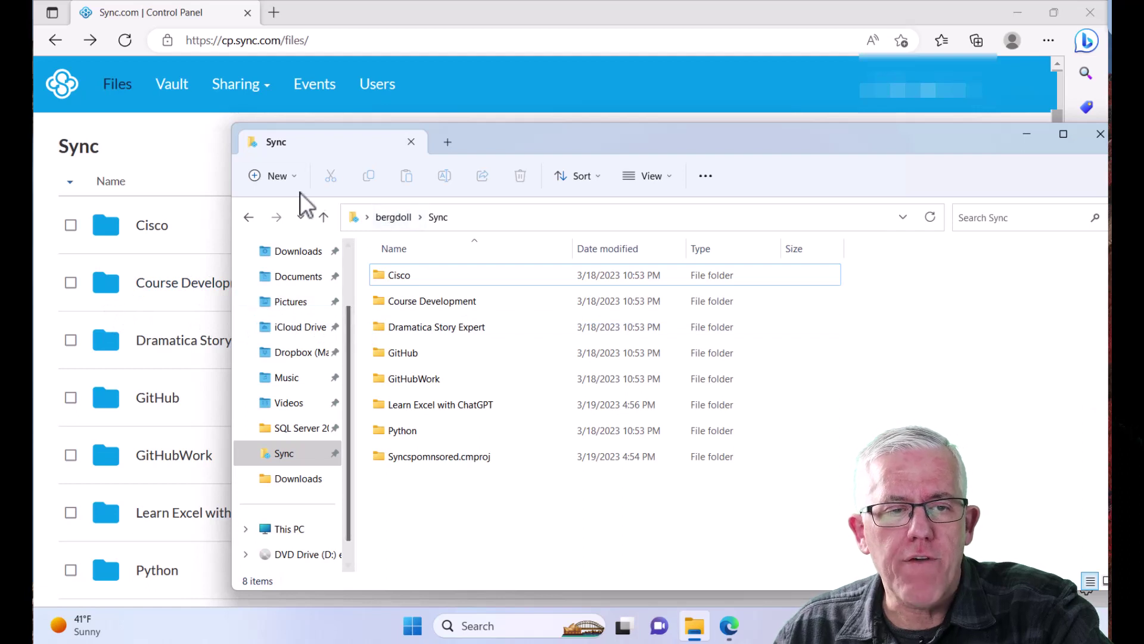
click(279, 178)
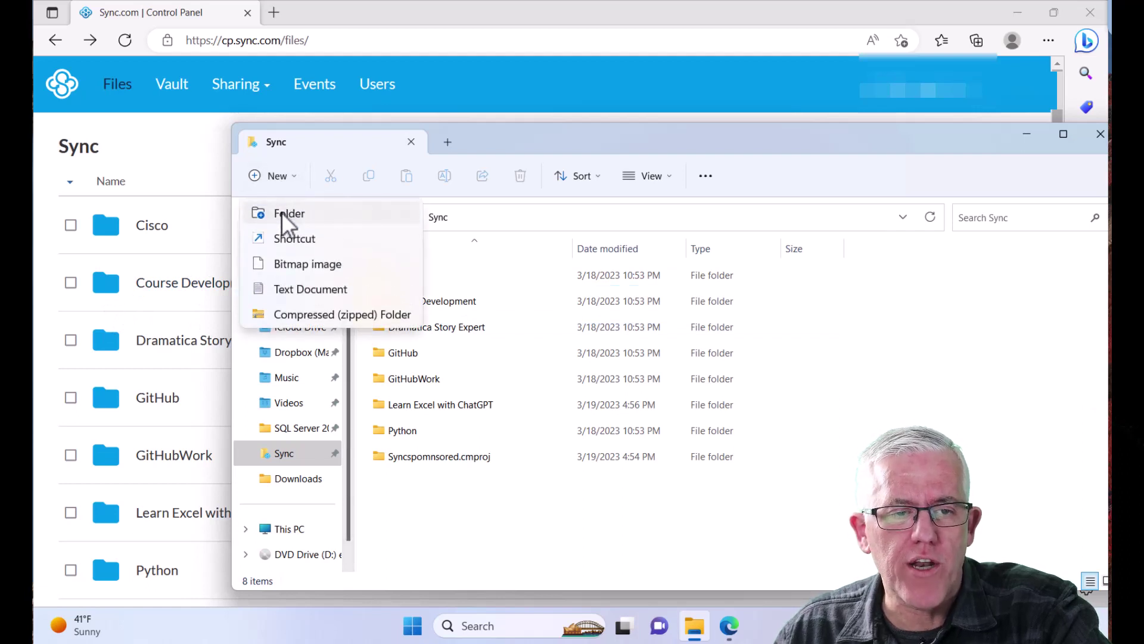
click(284, 218)
text(aaaaaaaaa)
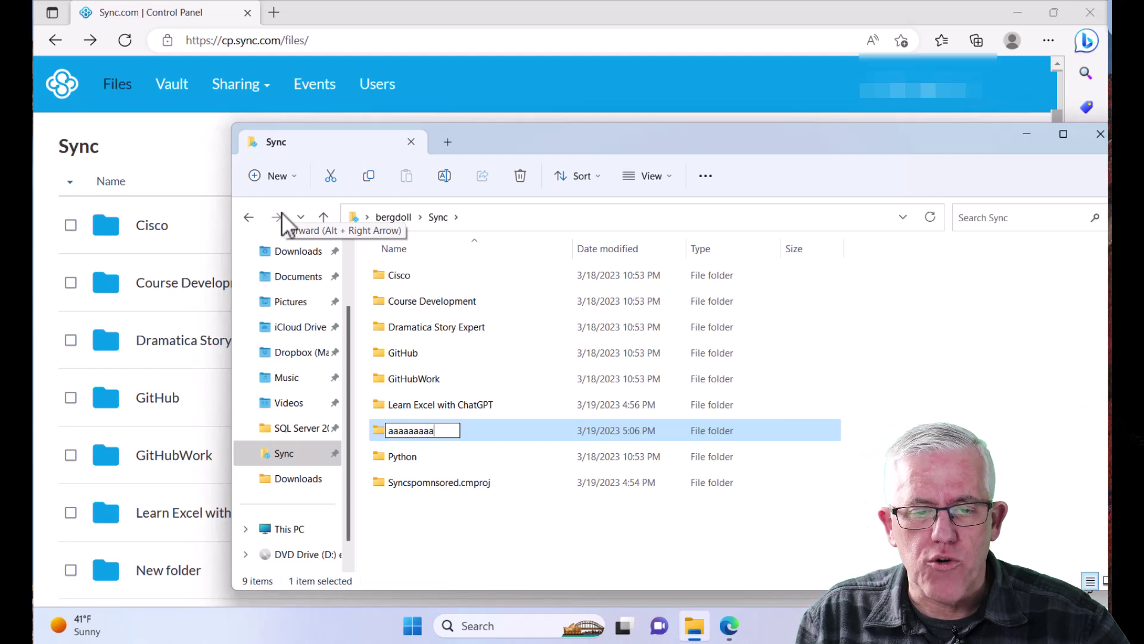
key(Return)
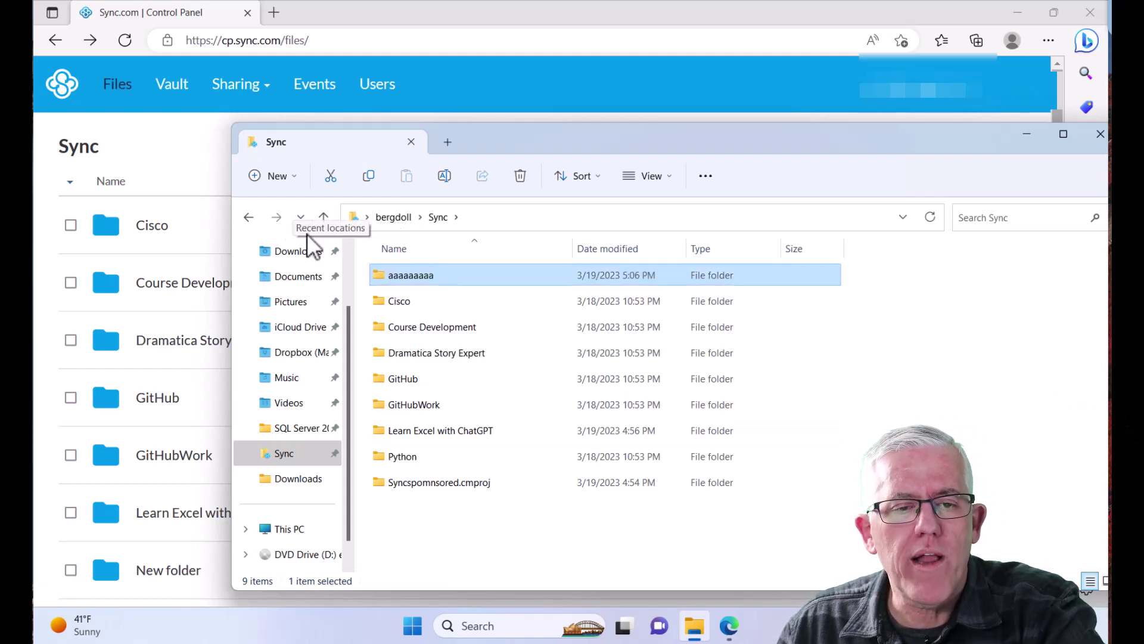
Bring the Sync.com Files view forward to see 'aaaaaaaaa' listed at the top.
click(198, 168)
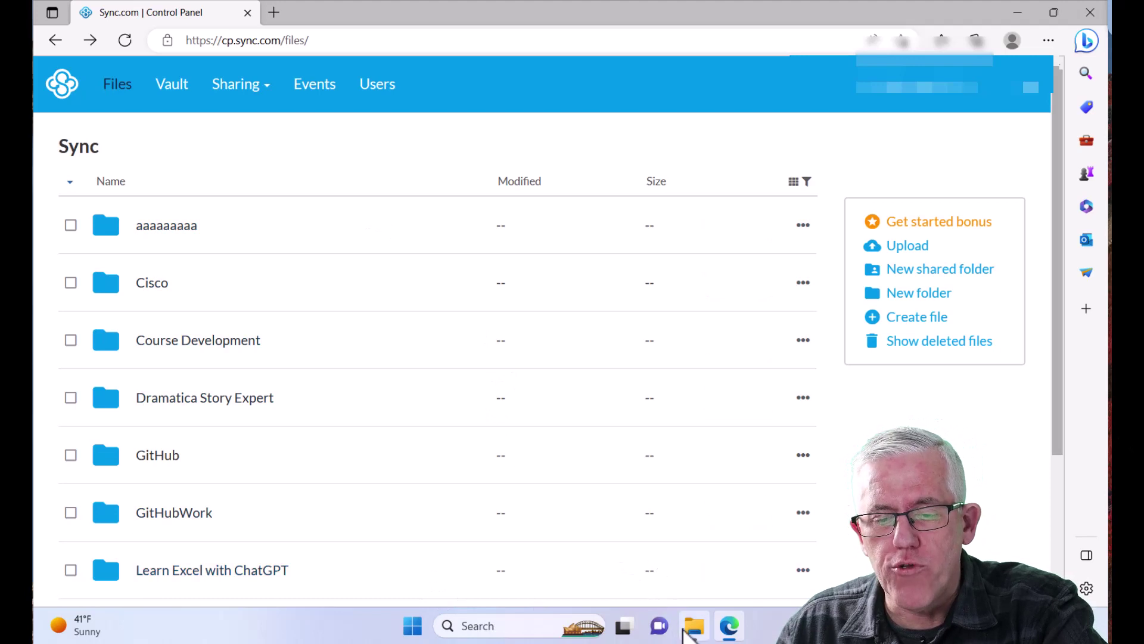
click(694, 626)
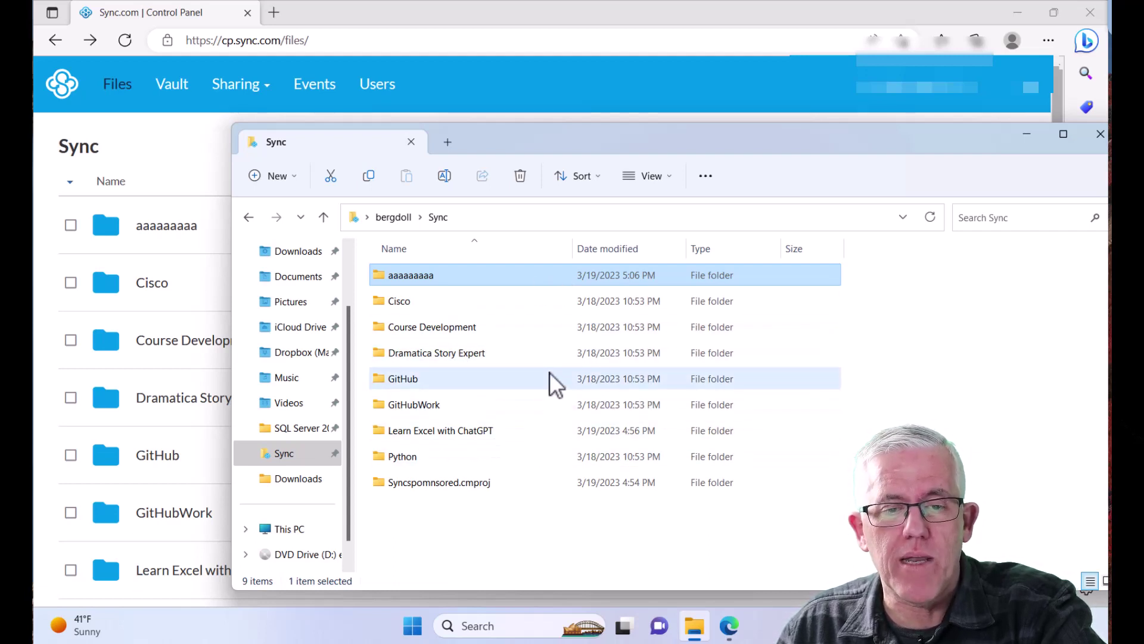
click(148, 150)
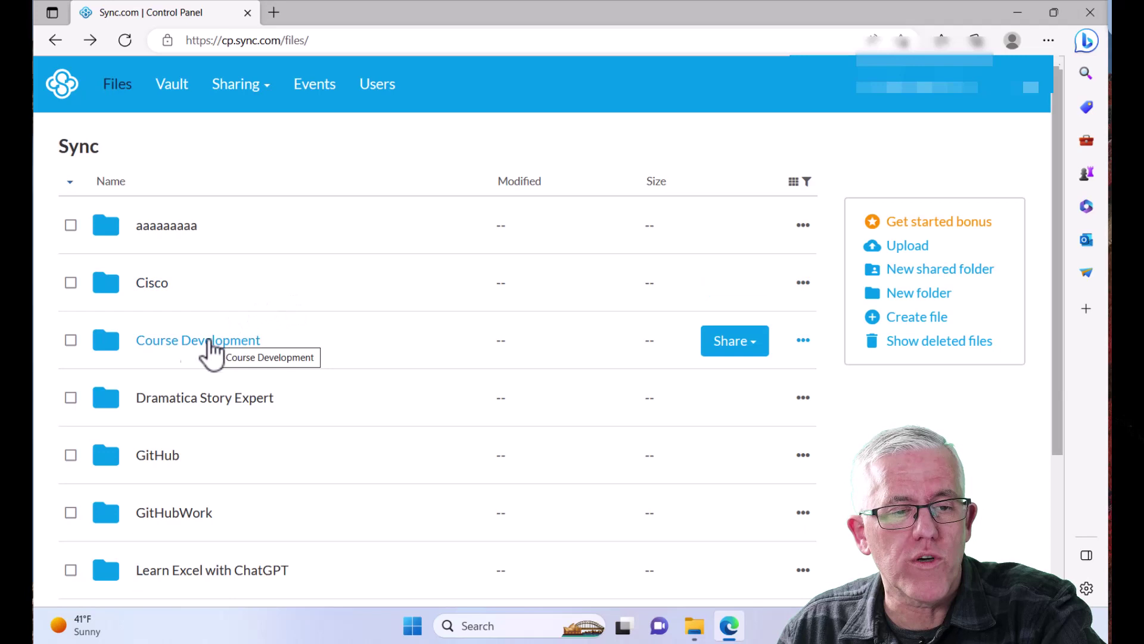
Move the 'aaaaaaaaa' and Course Development folders to the Vault, check File Explorer, then view the Vault.
click(71, 341)
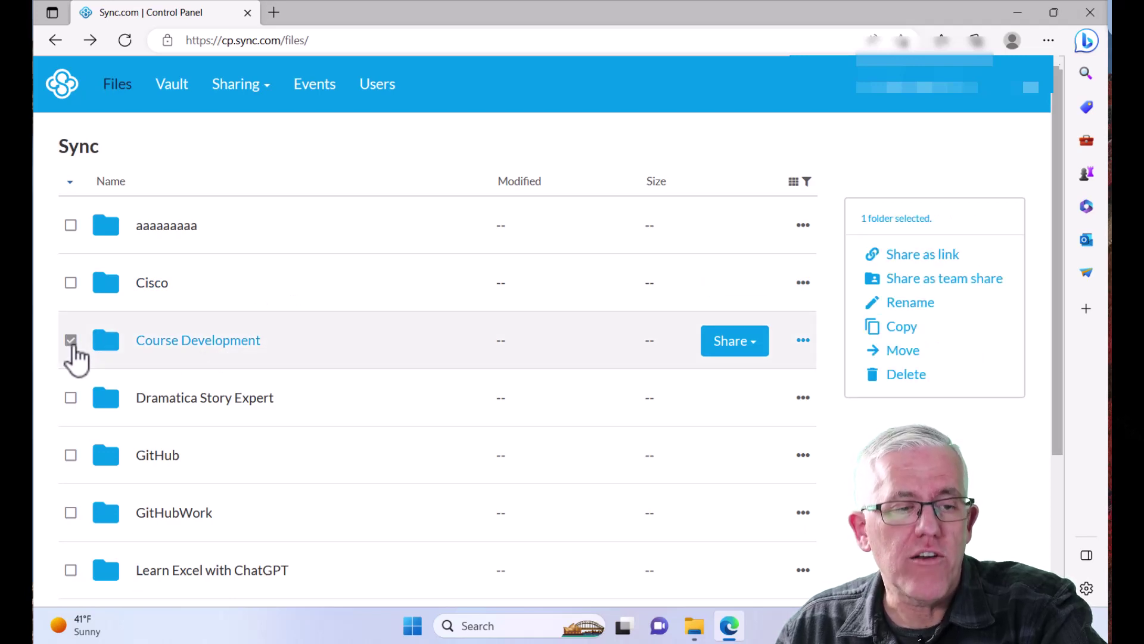
click(72, 227)
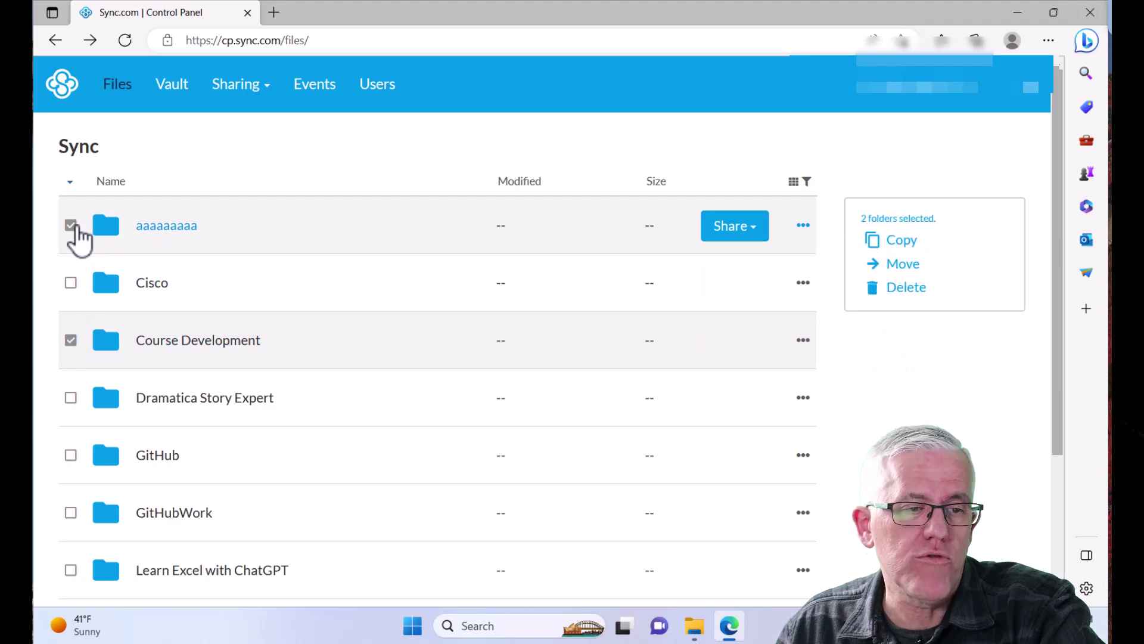
click(908, 269)
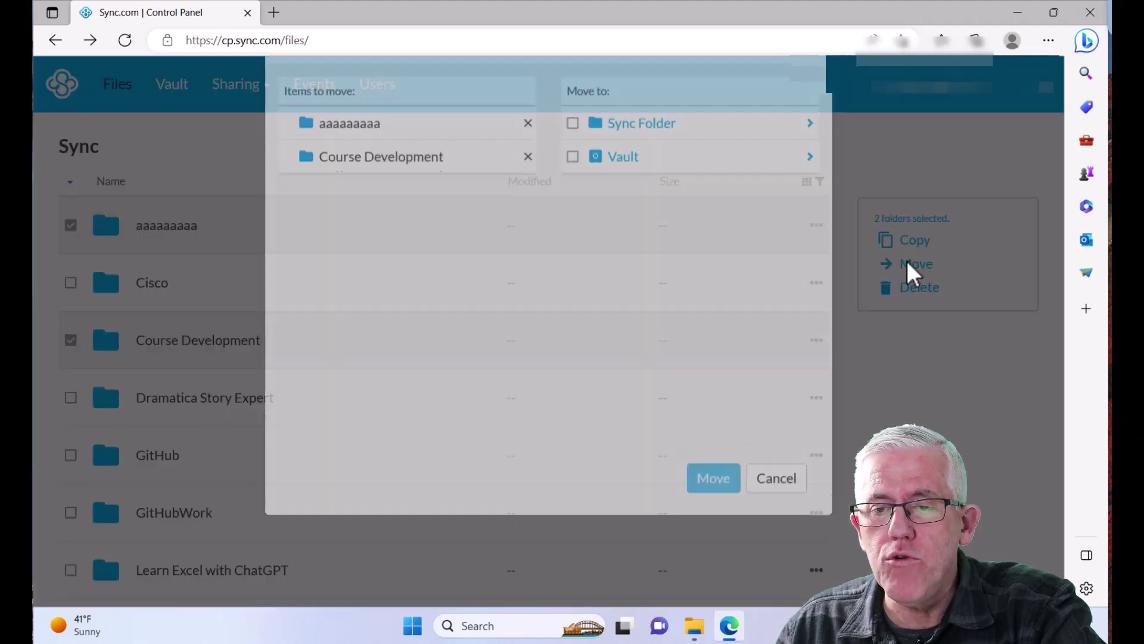
click(573, 221)
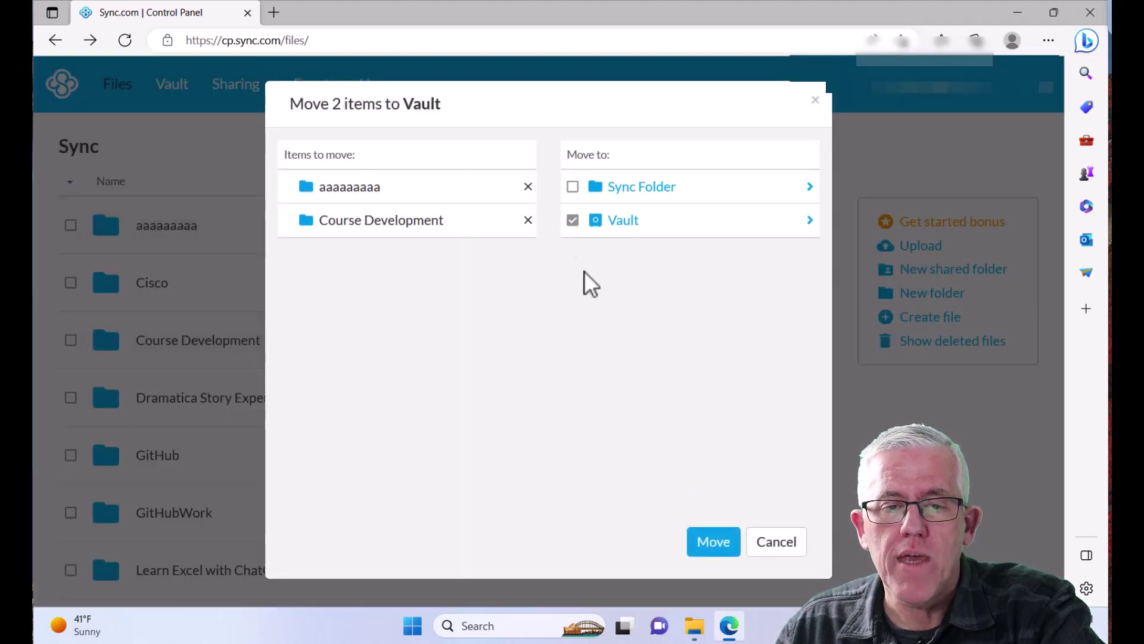
click(702, 535)
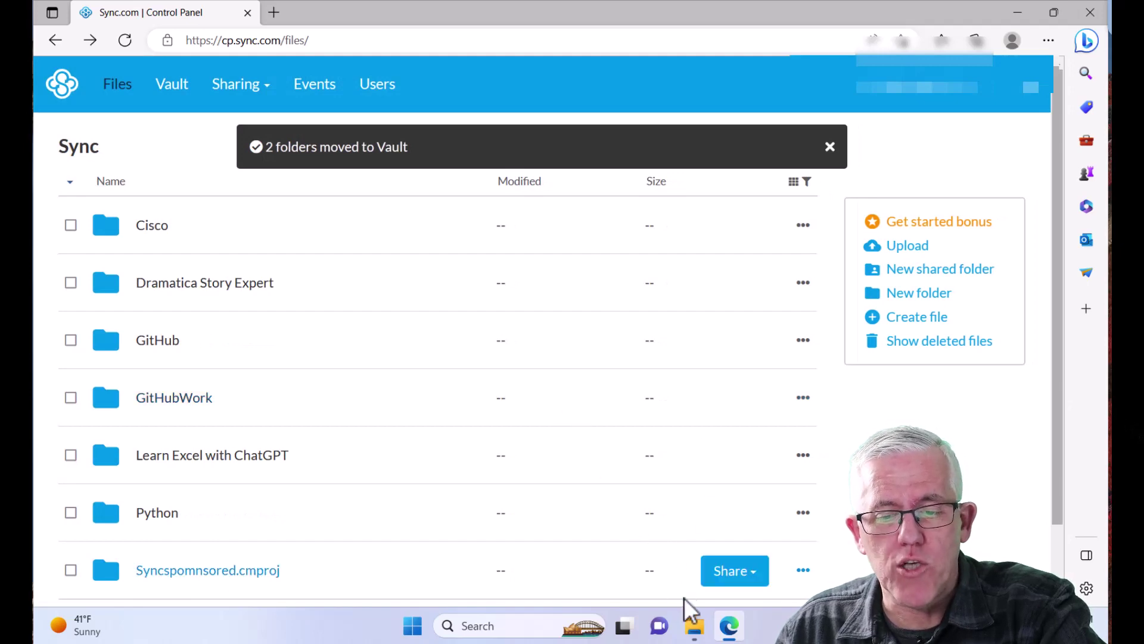
click(696, 631)
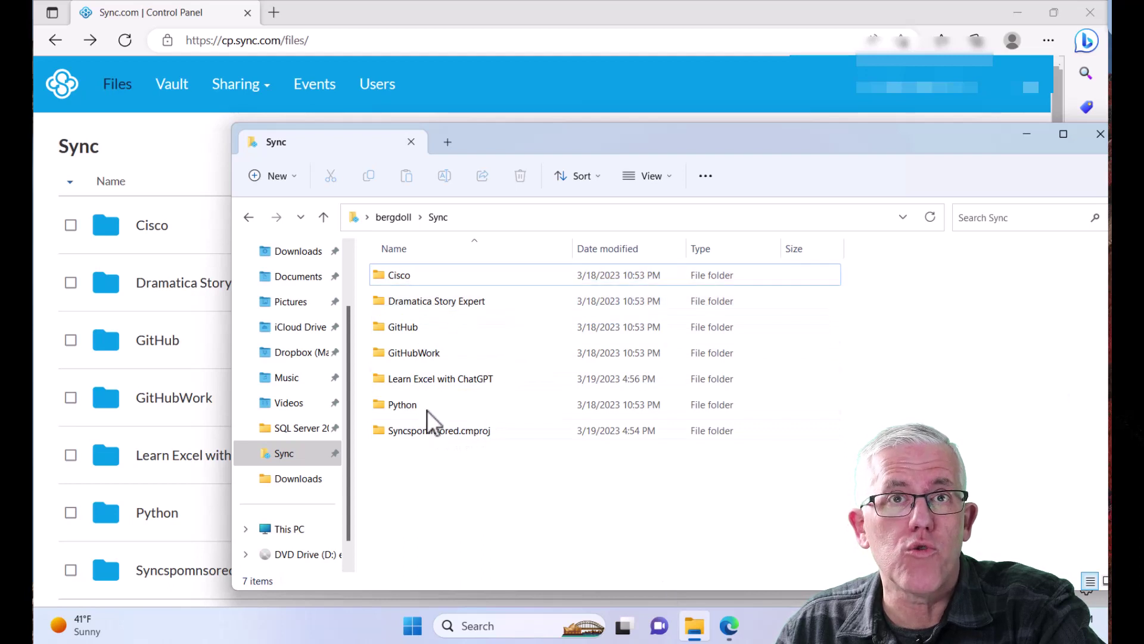
click(171, 85)
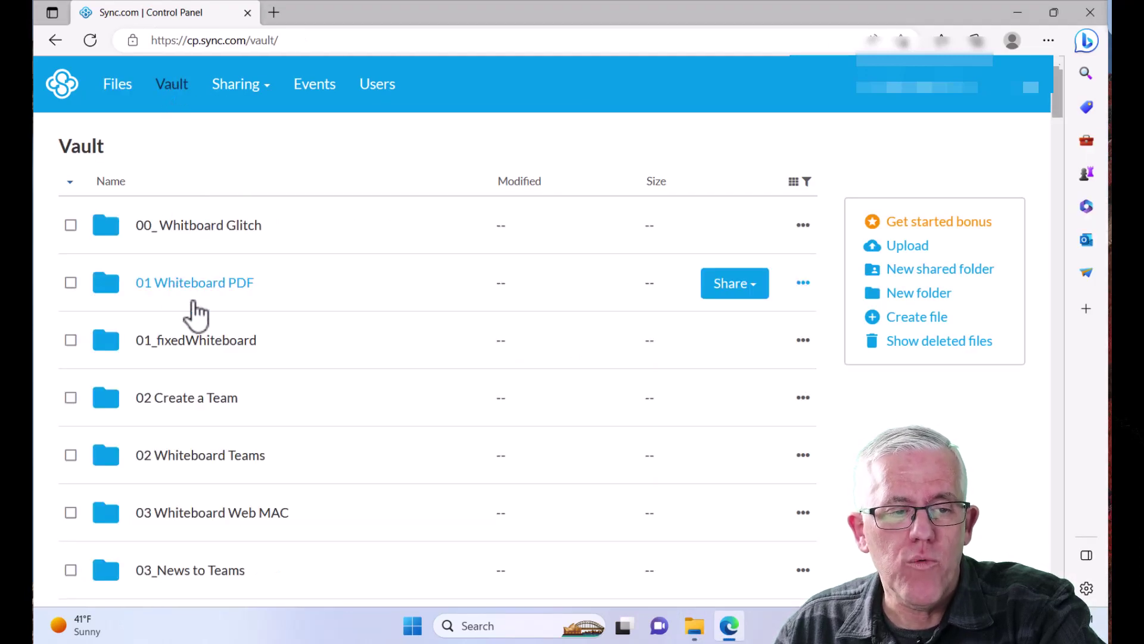
Confirm 'aaaaaaaaa' sits in the Vault, then compare with the local Sync folder's 7 items.
scroll(191, 312, down, 5)
scroll(196, 313, down, 8)
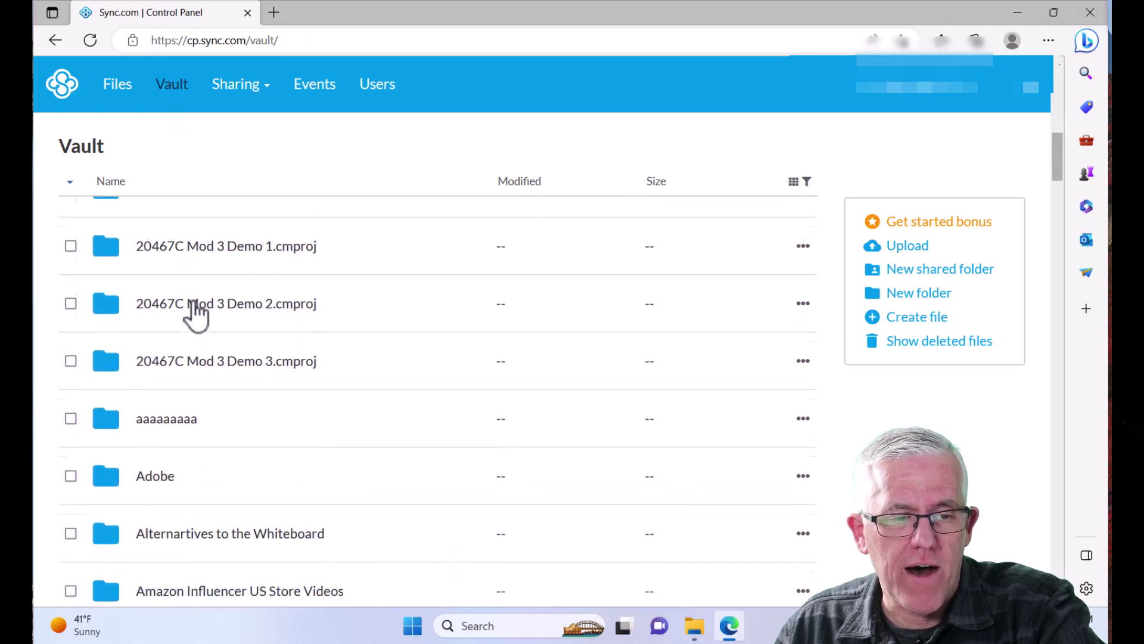
click(176, 325)
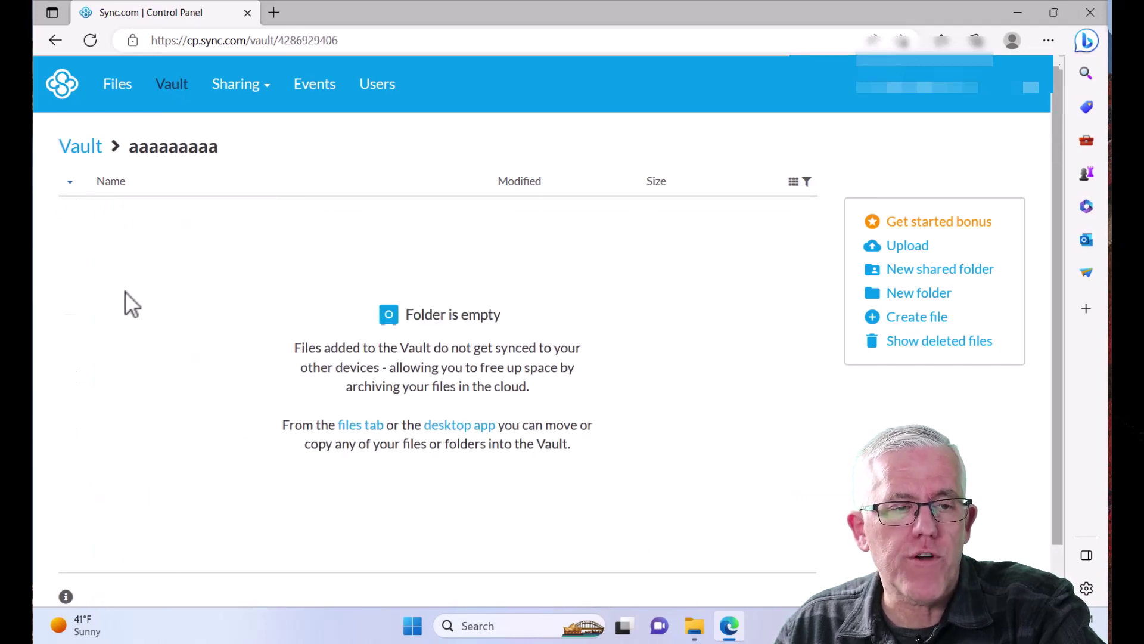
click(92, 149)
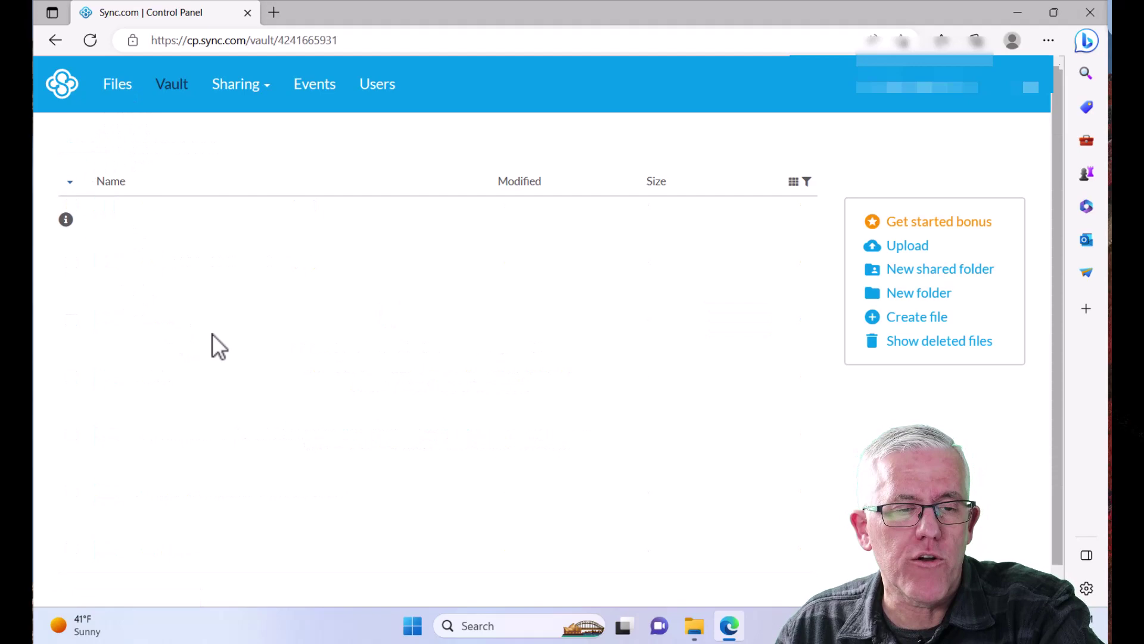
scroll(227, 432, down, 6)
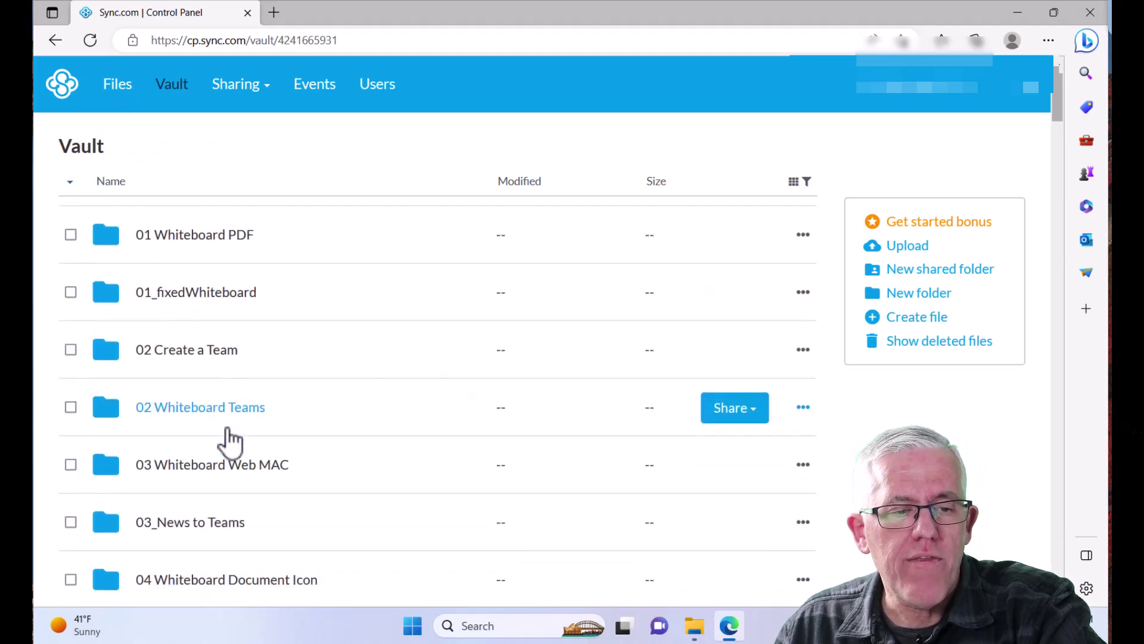
scroll(231, 441, down, 8)
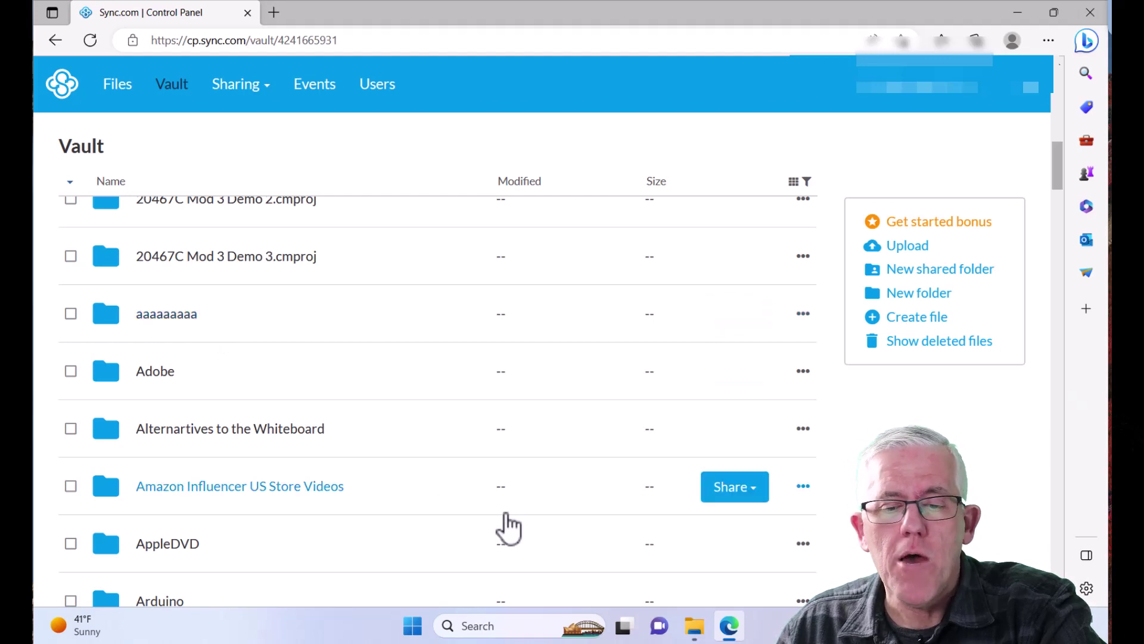
click(695, 627)
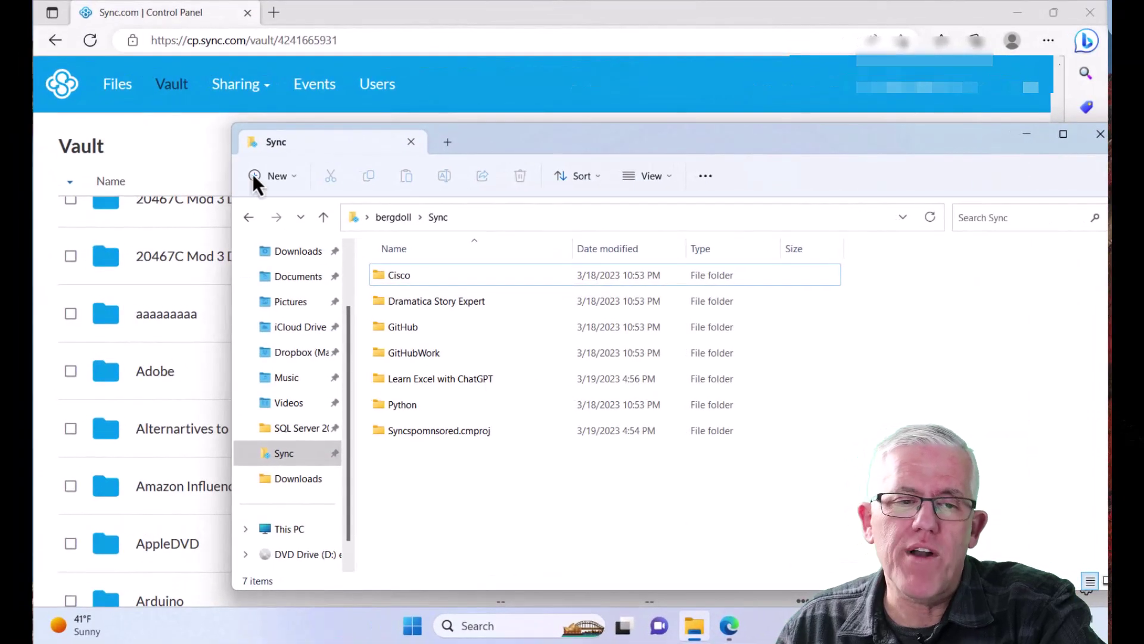
Return to the Sync.com Files list, now showing the same seven items as the local folder.
click(202, 143)
click(122, 88)
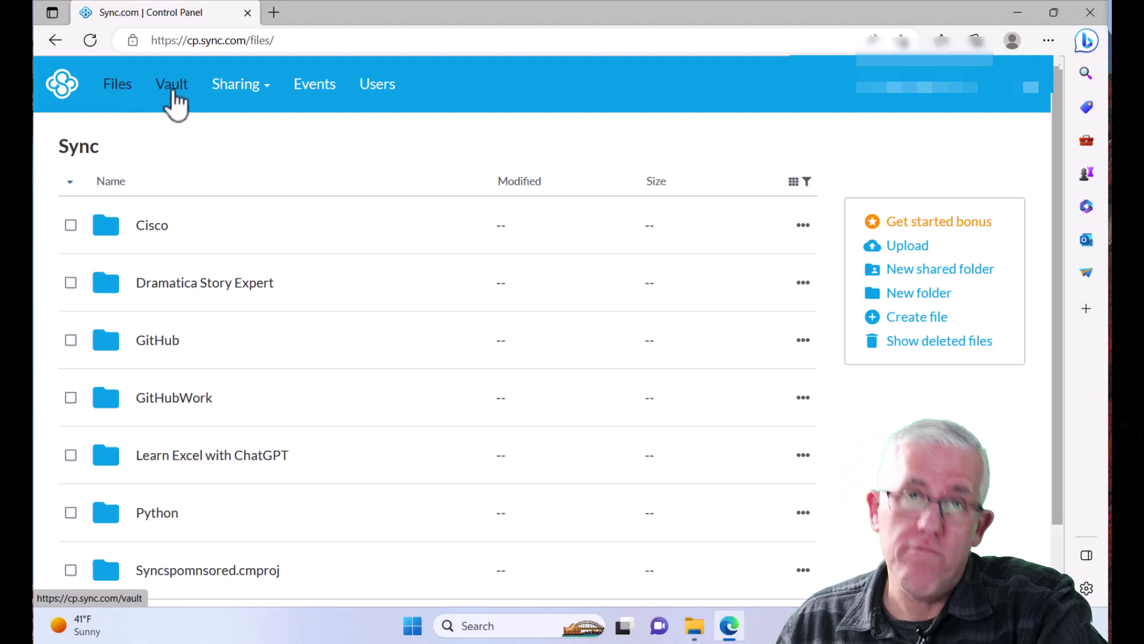
click(172, 86)
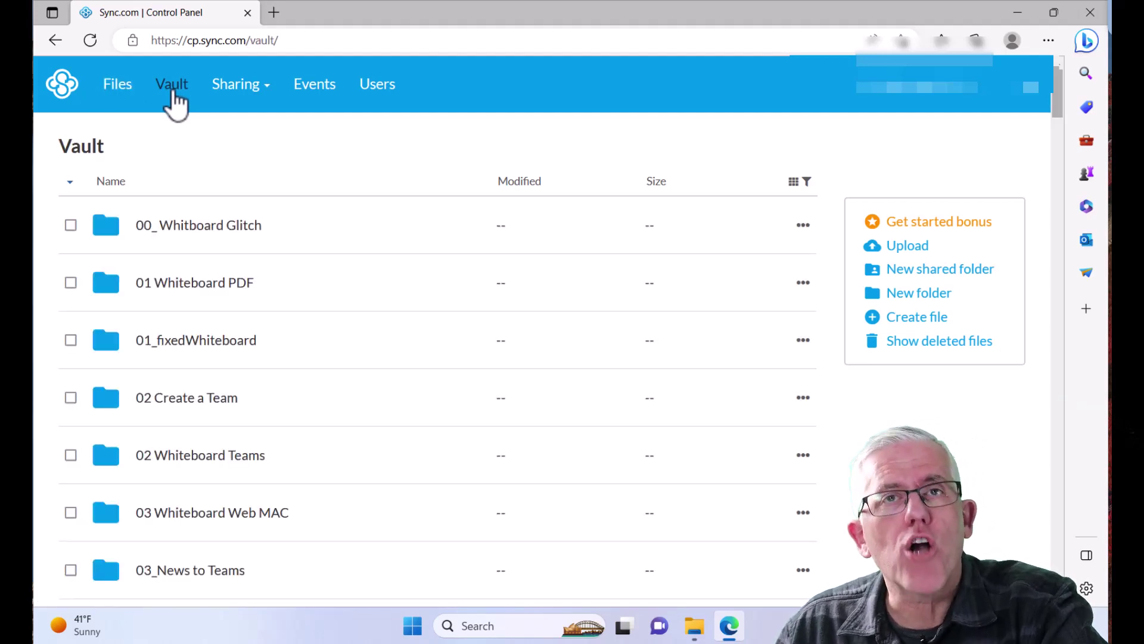
click(119, 87)
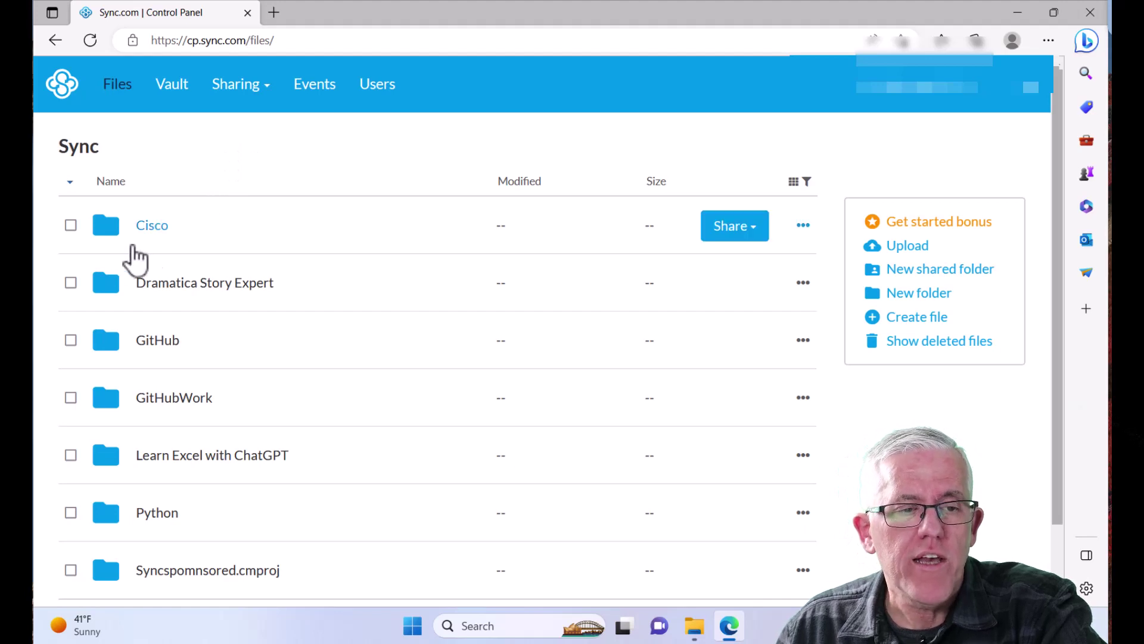
Browse into the Syncspomnsored.cmproj folder and show the actions menu for ~project.tscproj.
click(161, 226)
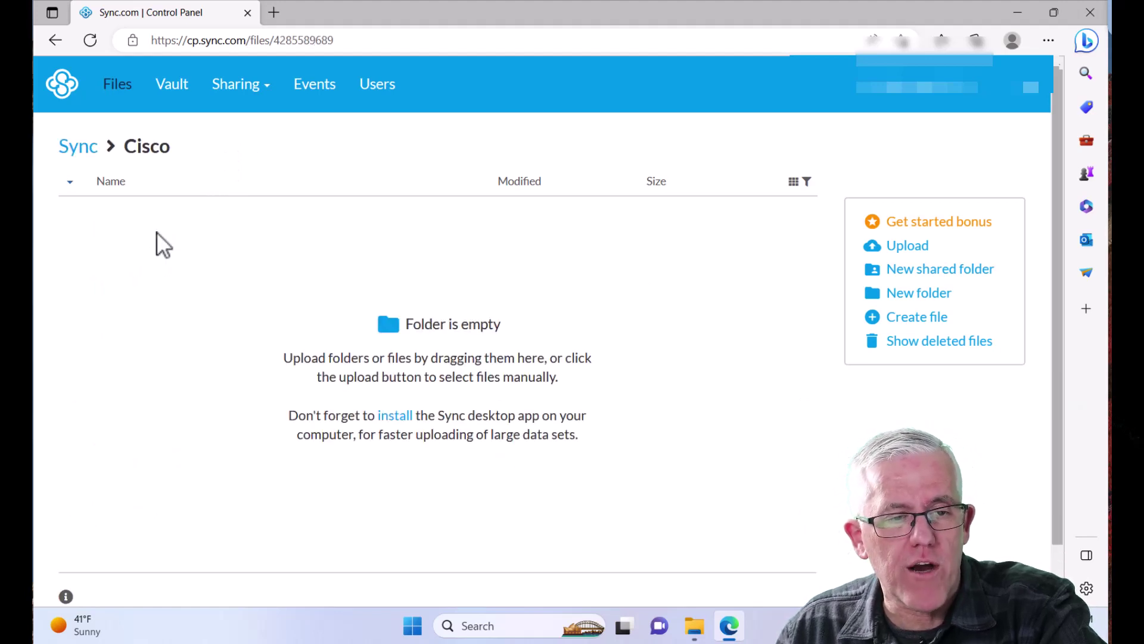
click(73, 147)
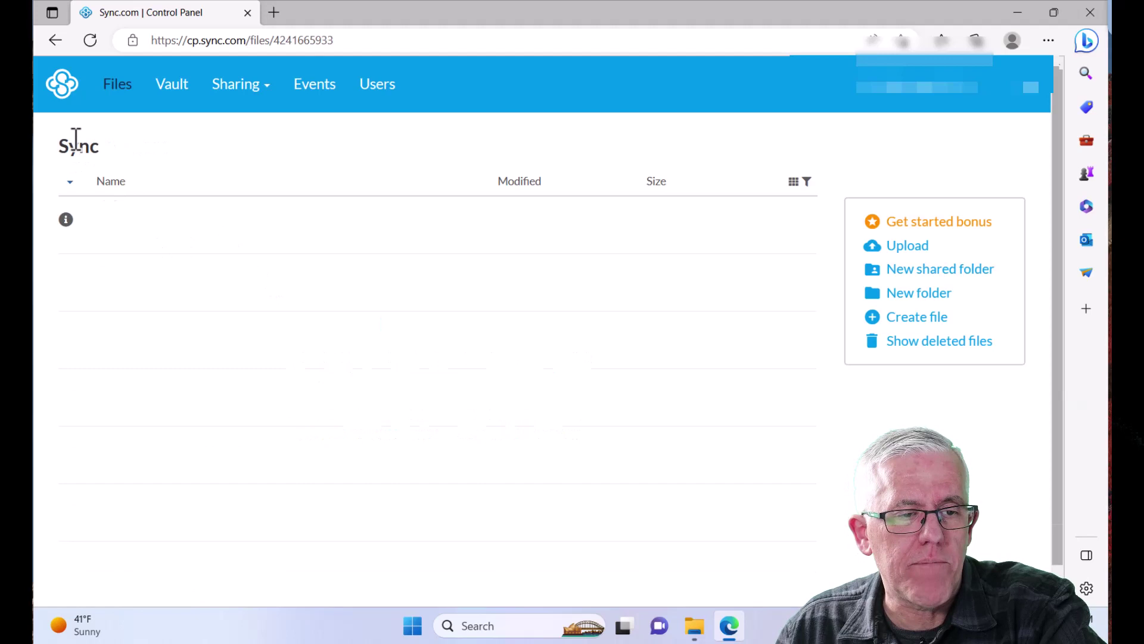
scroll(296, 389, down, 2)
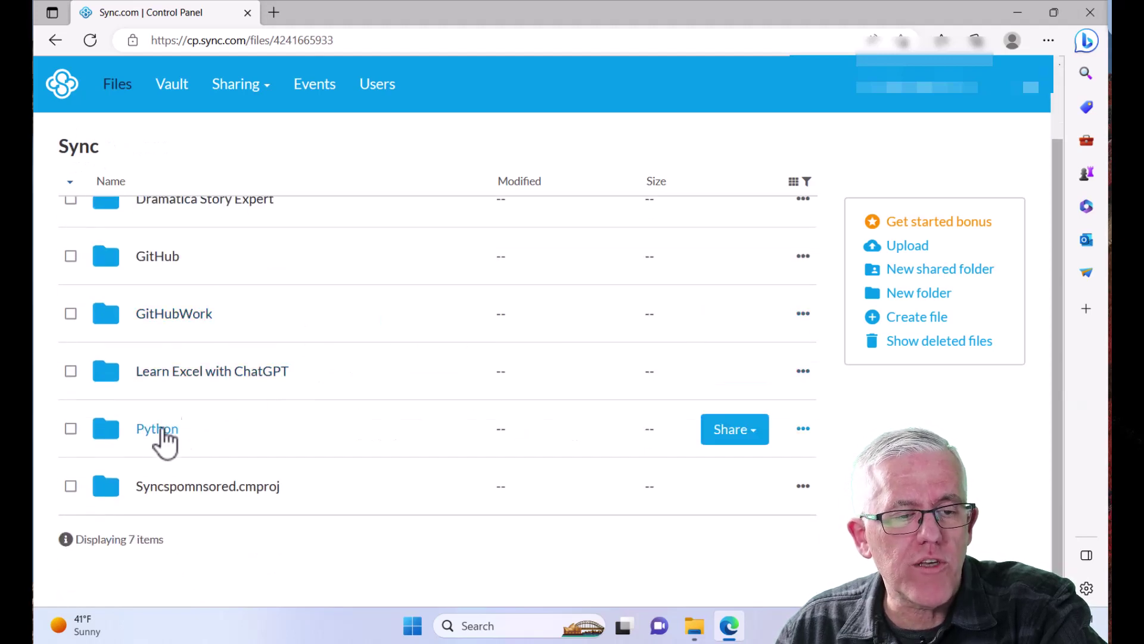
click(210, 484)
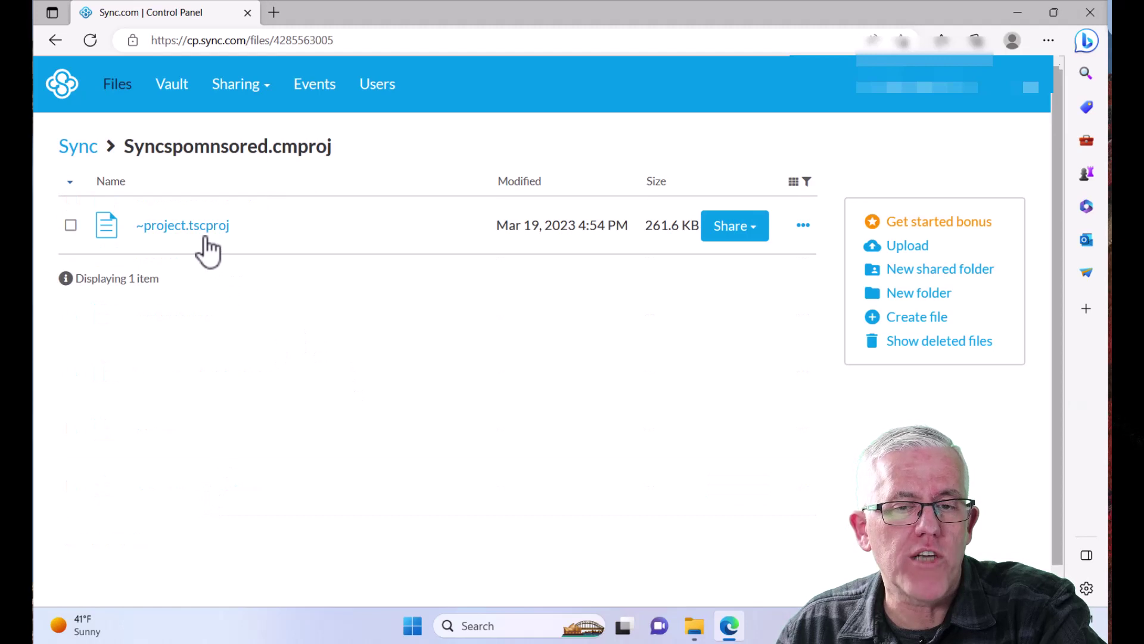
click(803, 225)
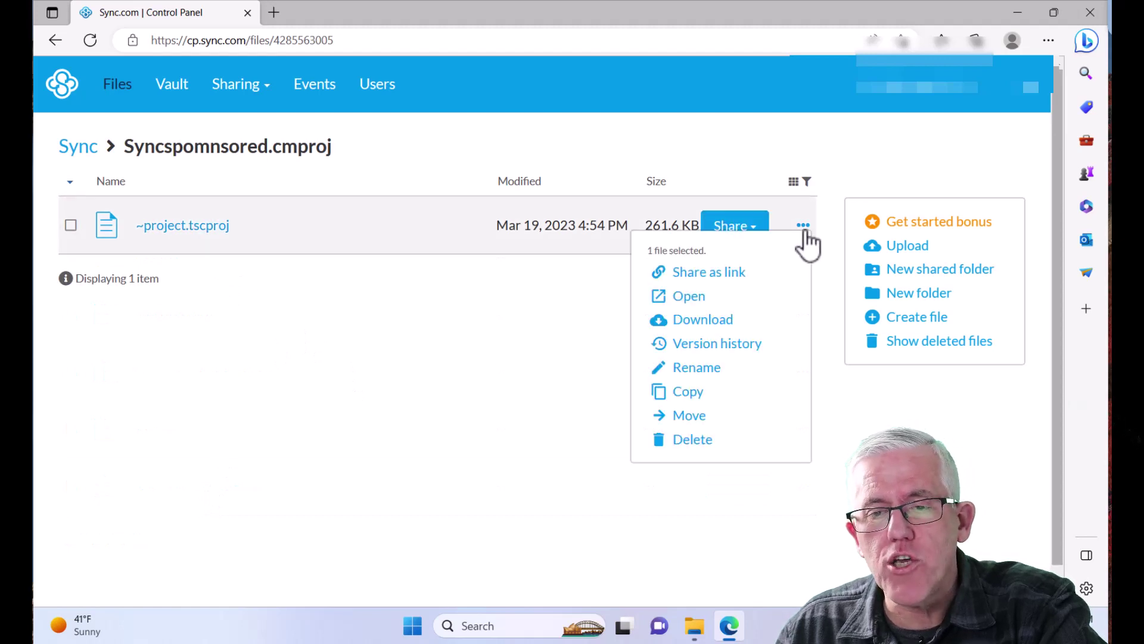
Show the version history of ~project.tscproj and scroll through its saved versions, dates and sizes.
click(711, 342)
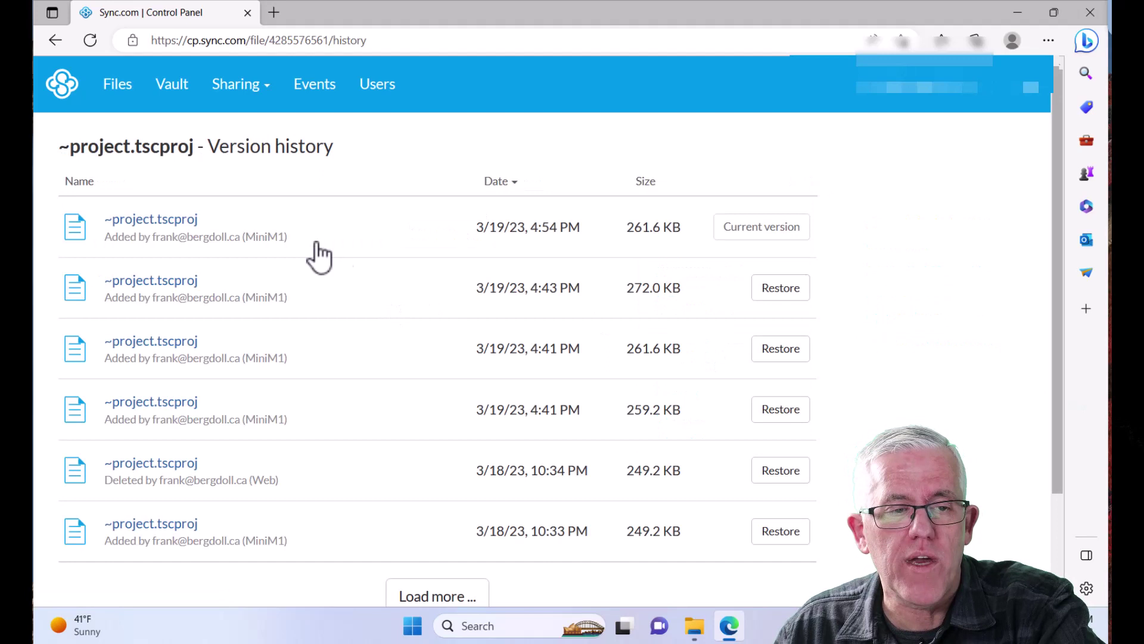
scroll(831, 377, down, 3)
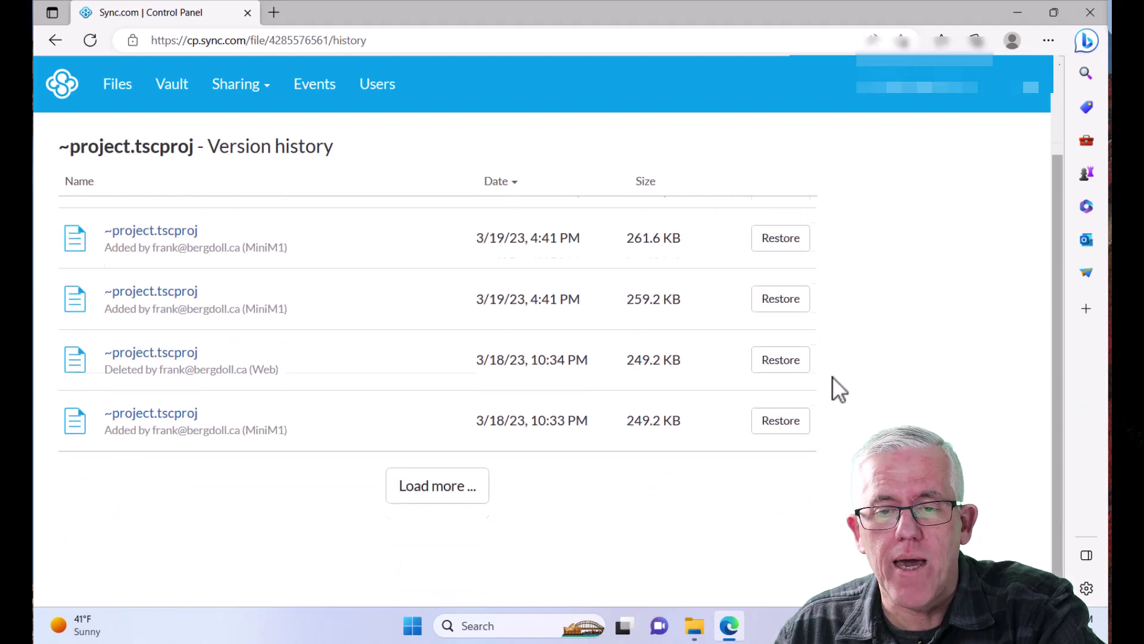
scroll(832, 376, up, 3)
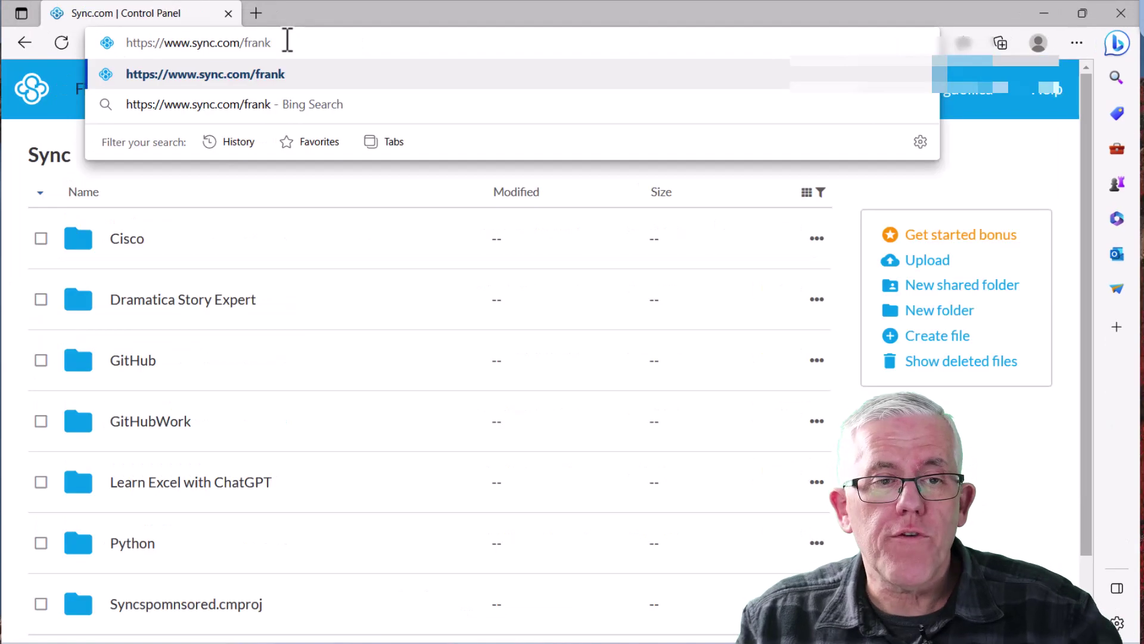
Load the sync.com homepage and open the plan comparison with Teams Standard, Teams Unlimited and Enterprise.
key(Return)
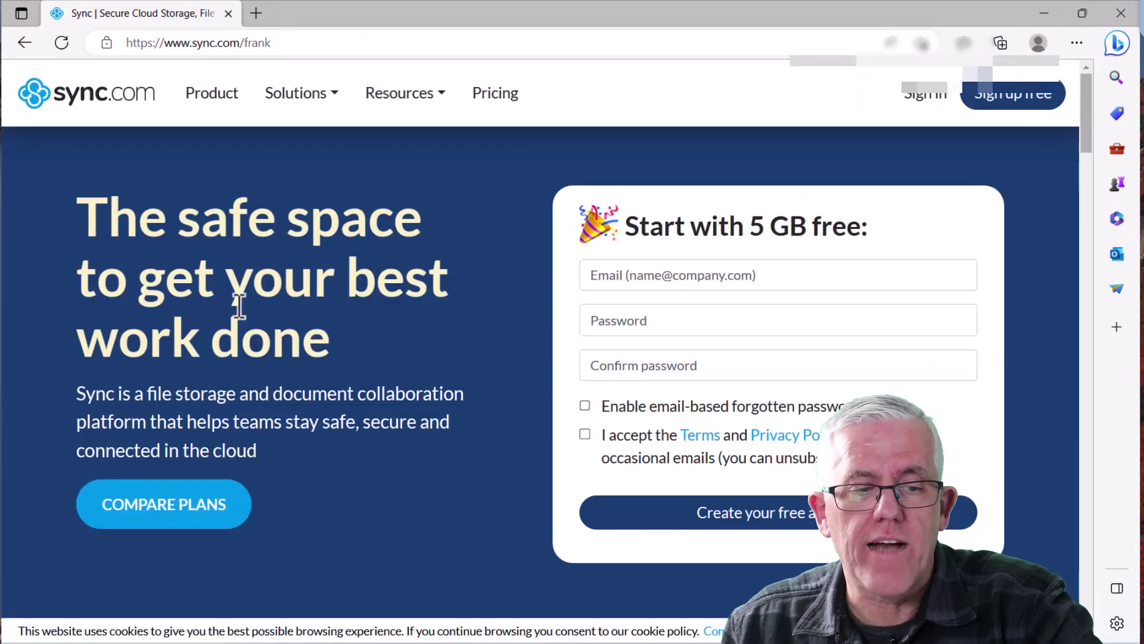
click(148, 504)
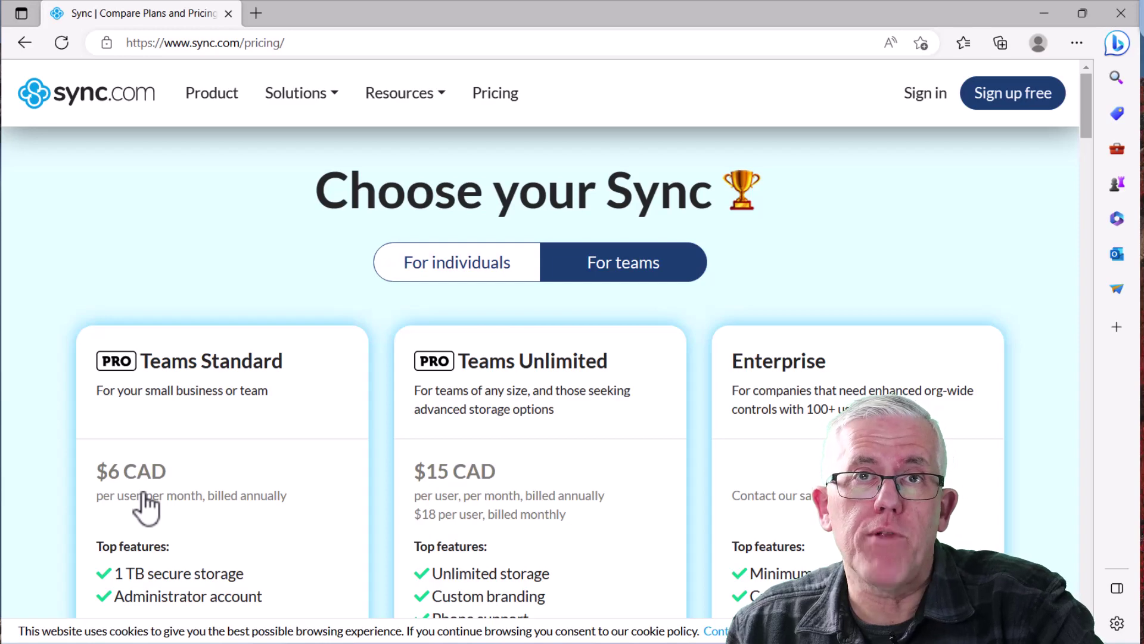